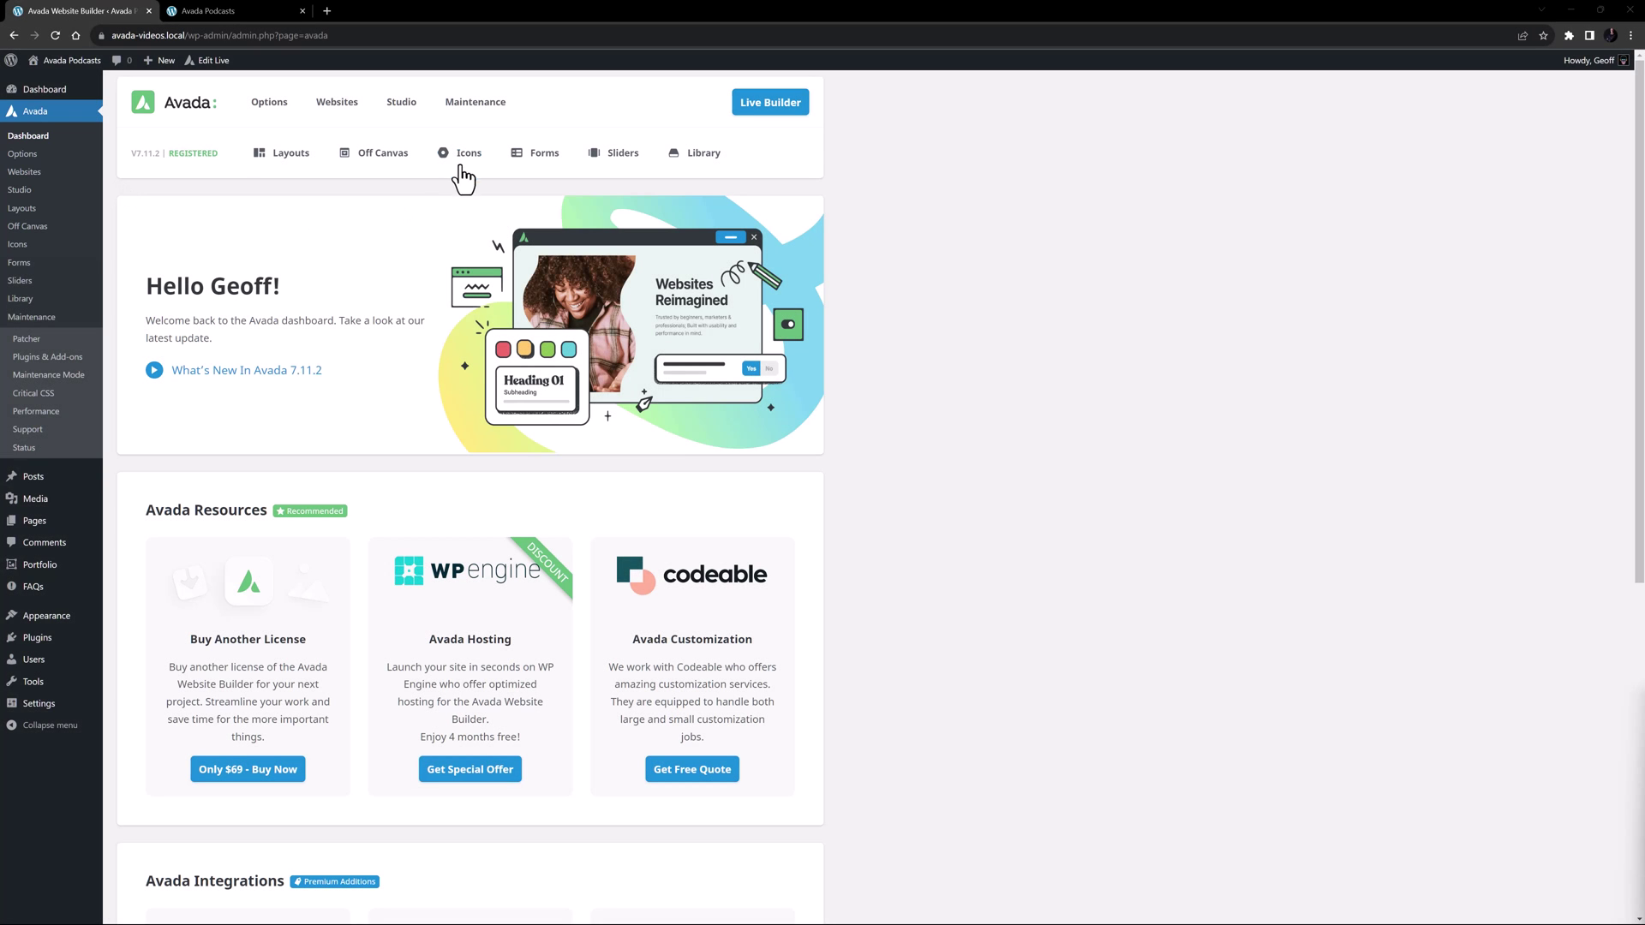
Step: On the Avada Icons page, create a new custom icon set named 'Podcast'
{"action": "left_click", "coordinate": [463, 156]}
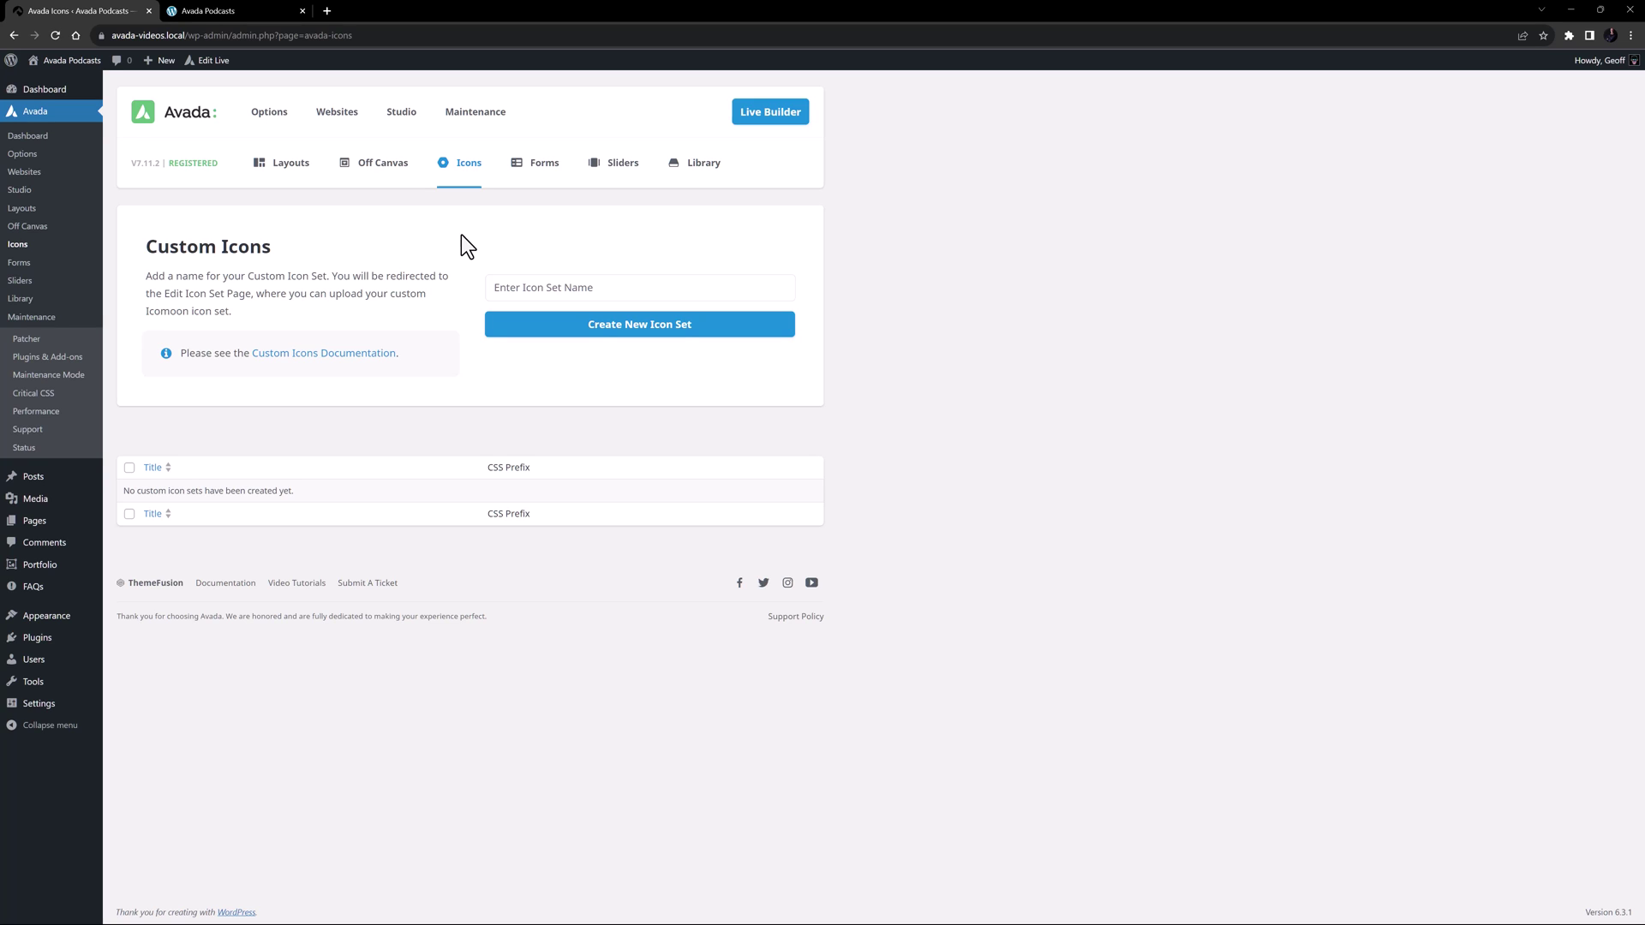
{"action": "left_click", "coordinate": [506, 291]}
{"action": "type", "text": "Podcast"}
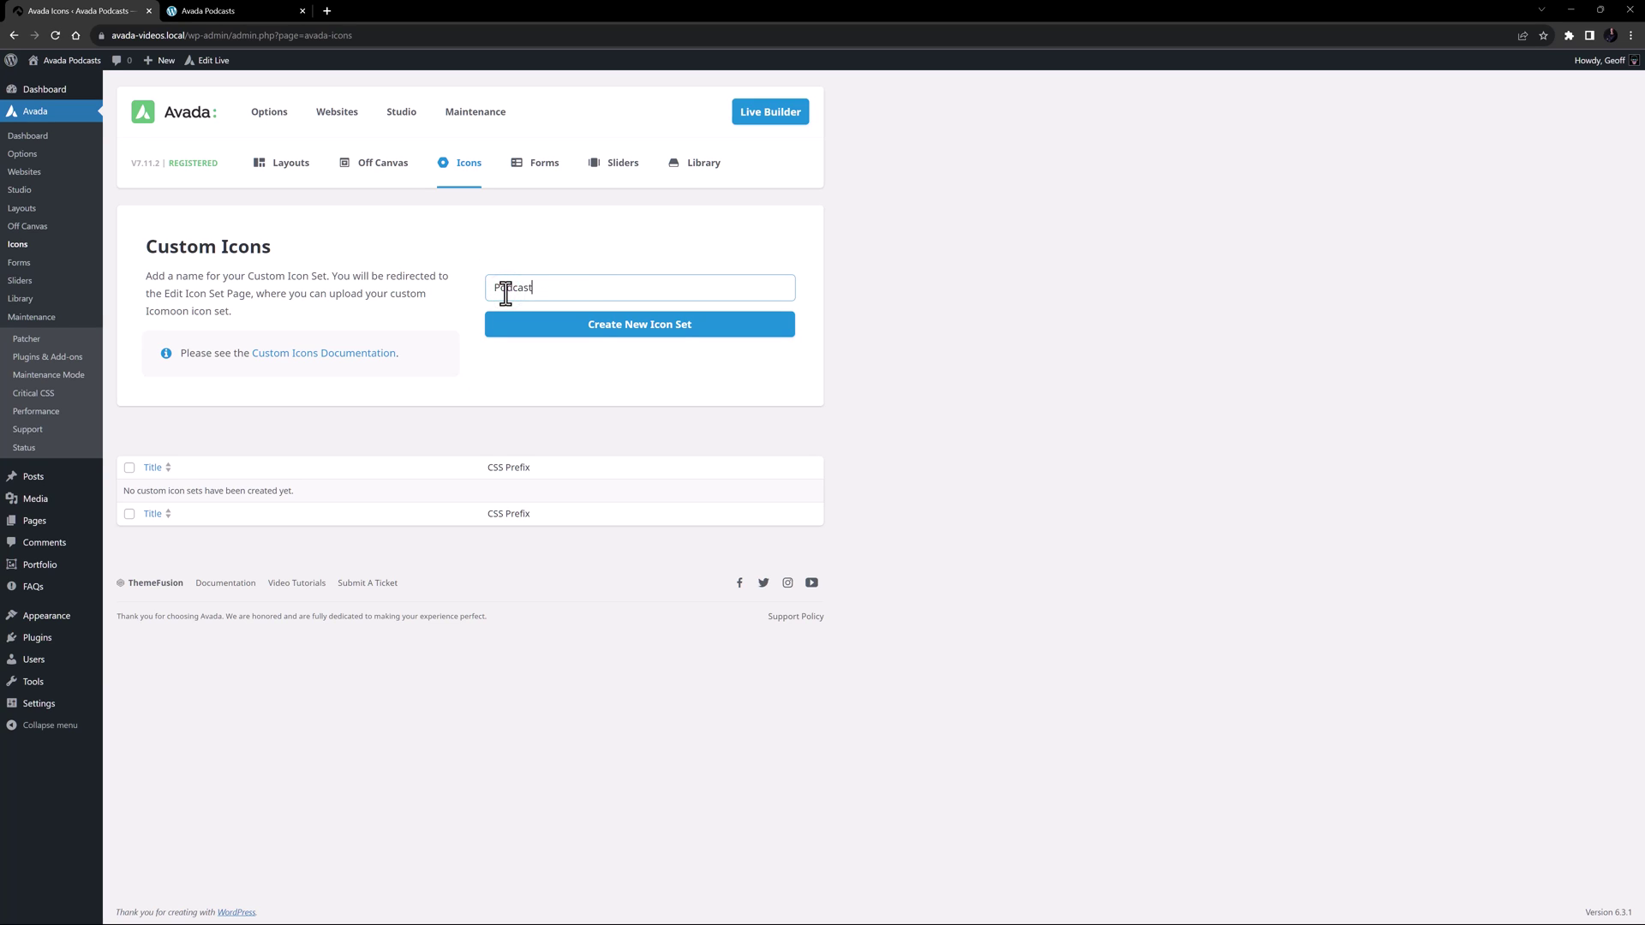
{"action": "left_click", "coordinate": [568, 332]}
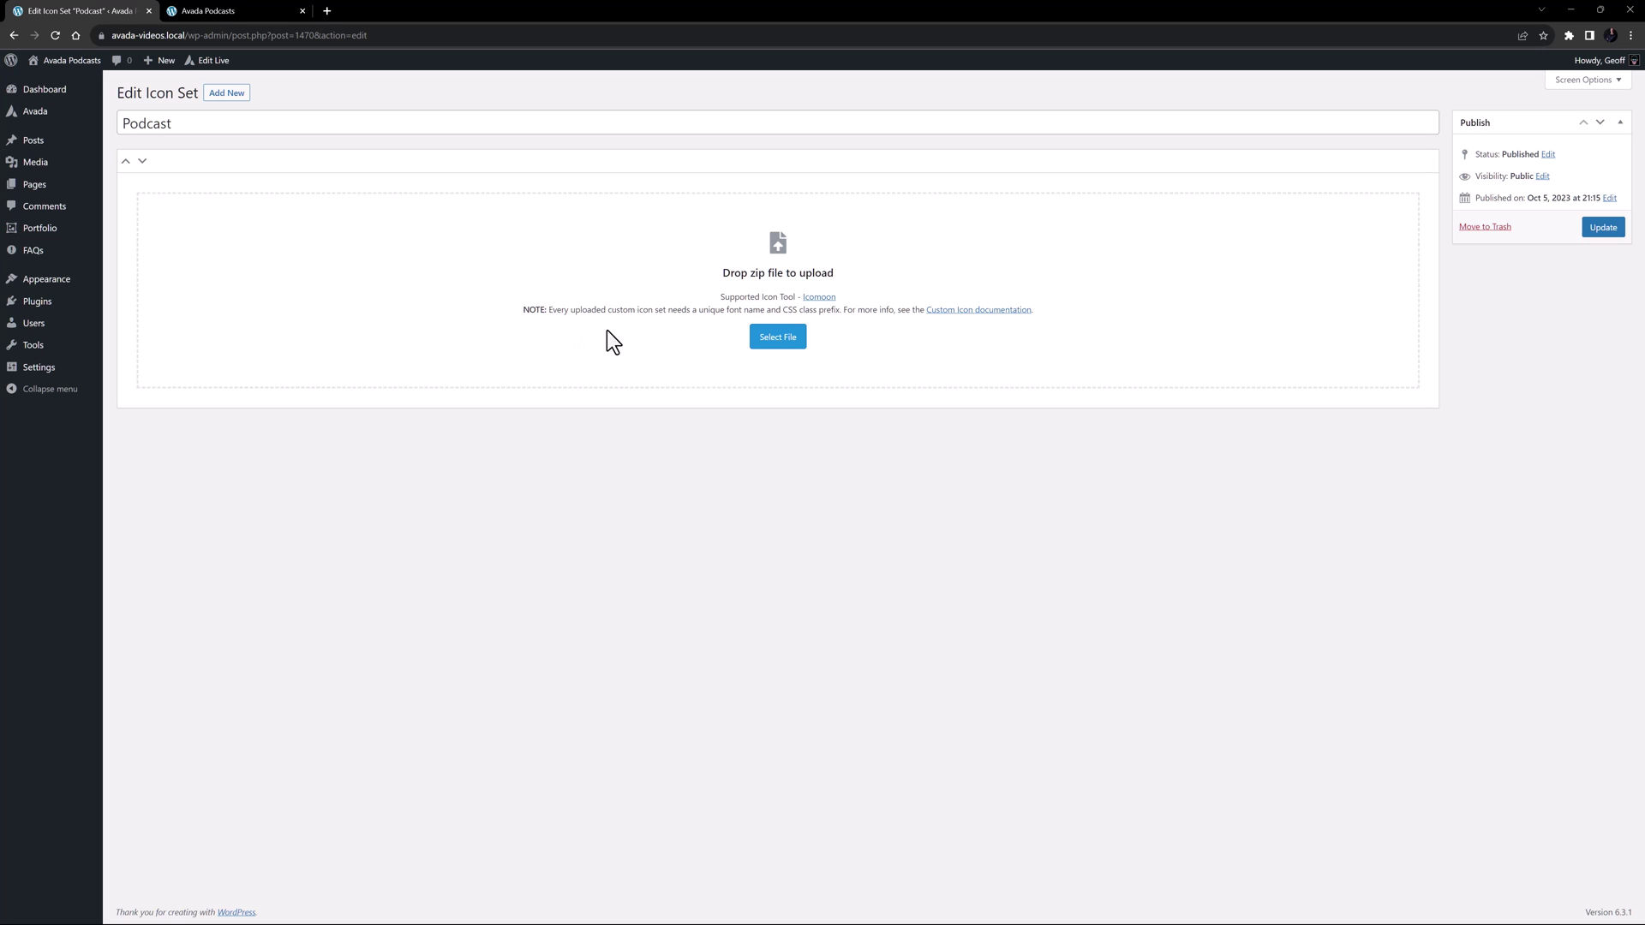
Step: Launch the IcoMoon App from the link and return from the library to the IcoMoon – Free icon grid
{"action": "left_click", "coordinate": [820, 299]}
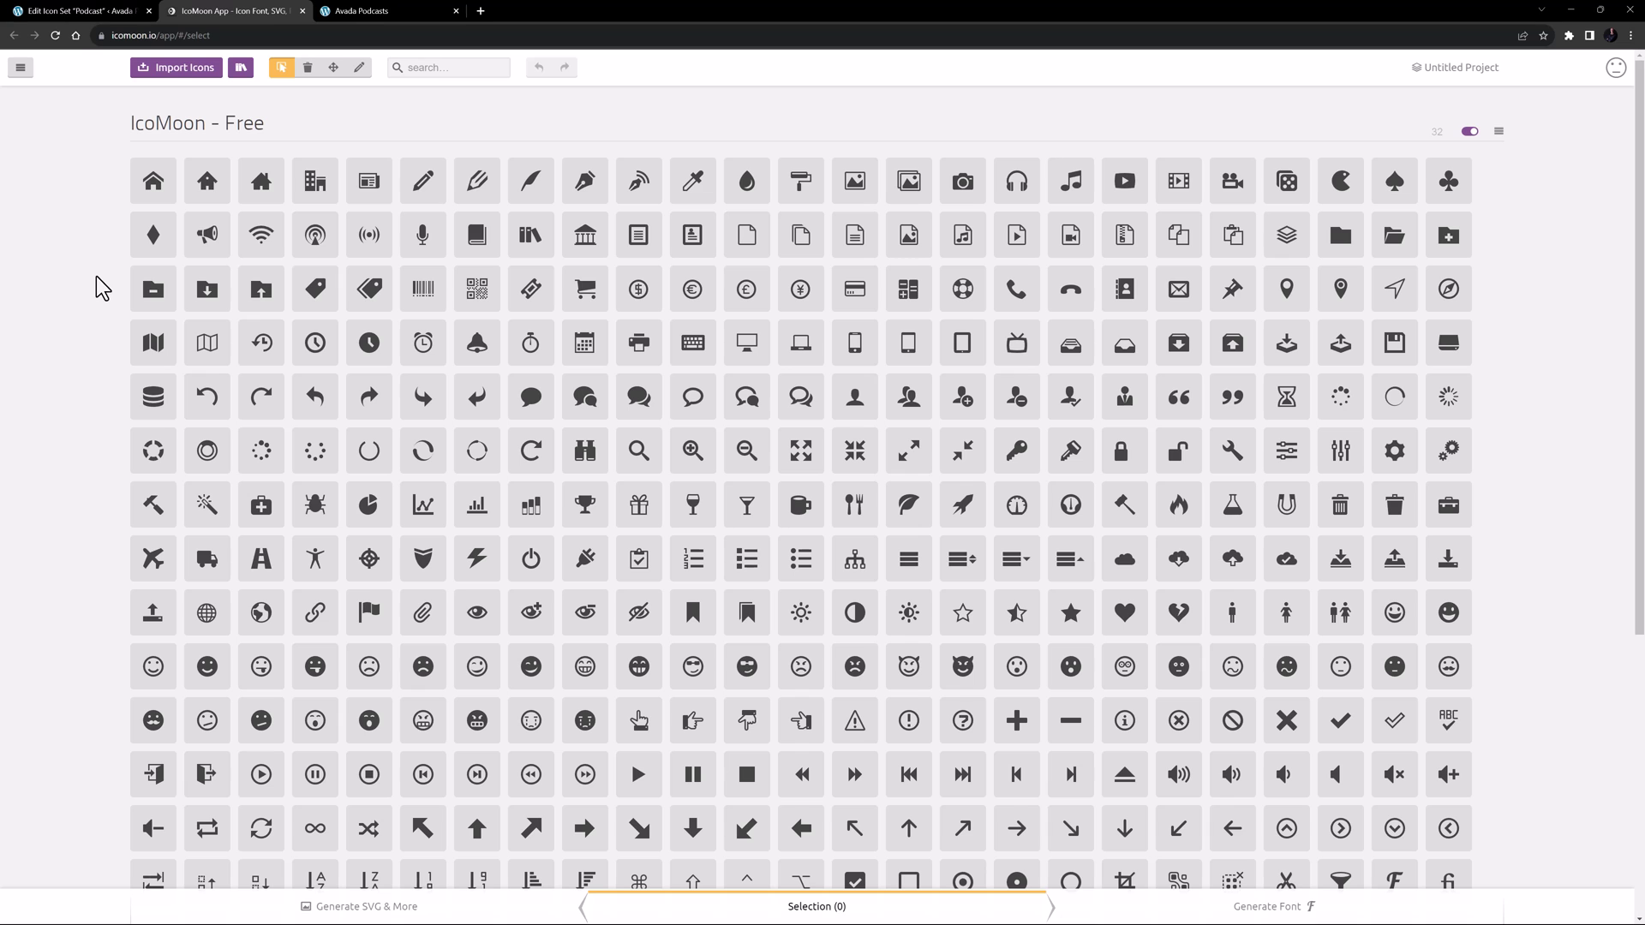
{"action": "scroll", "coordinate": [96, 276], "scroll_direction": "down", "scroll_amount": 5}
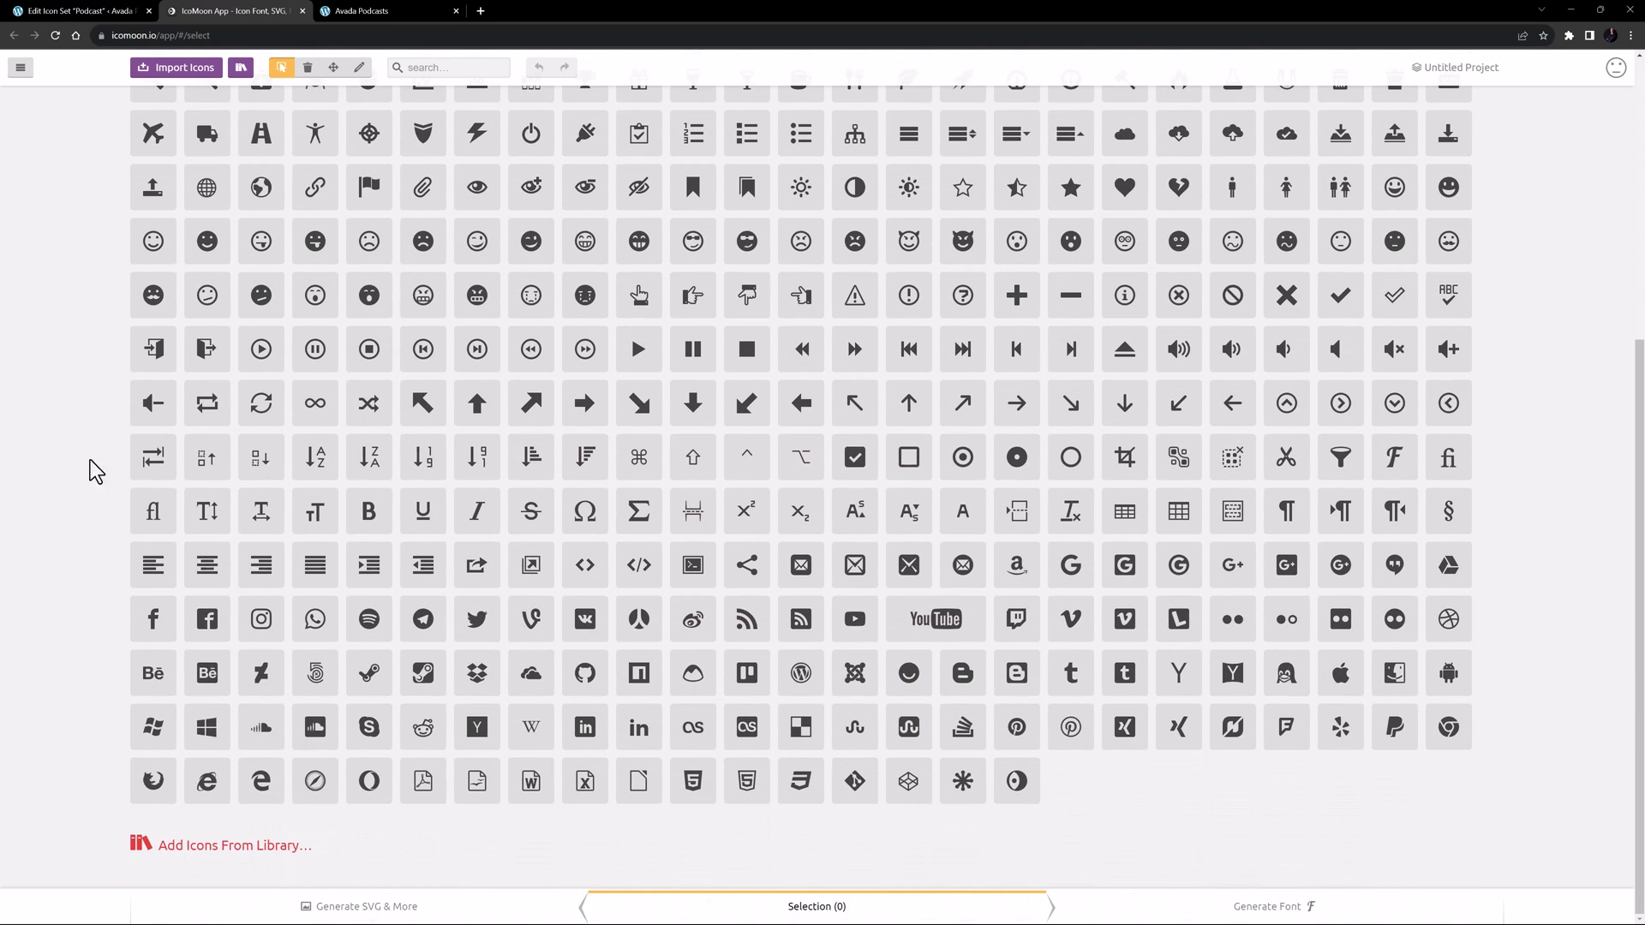
{"action": "left_click", "coordinate": [185, 849]}
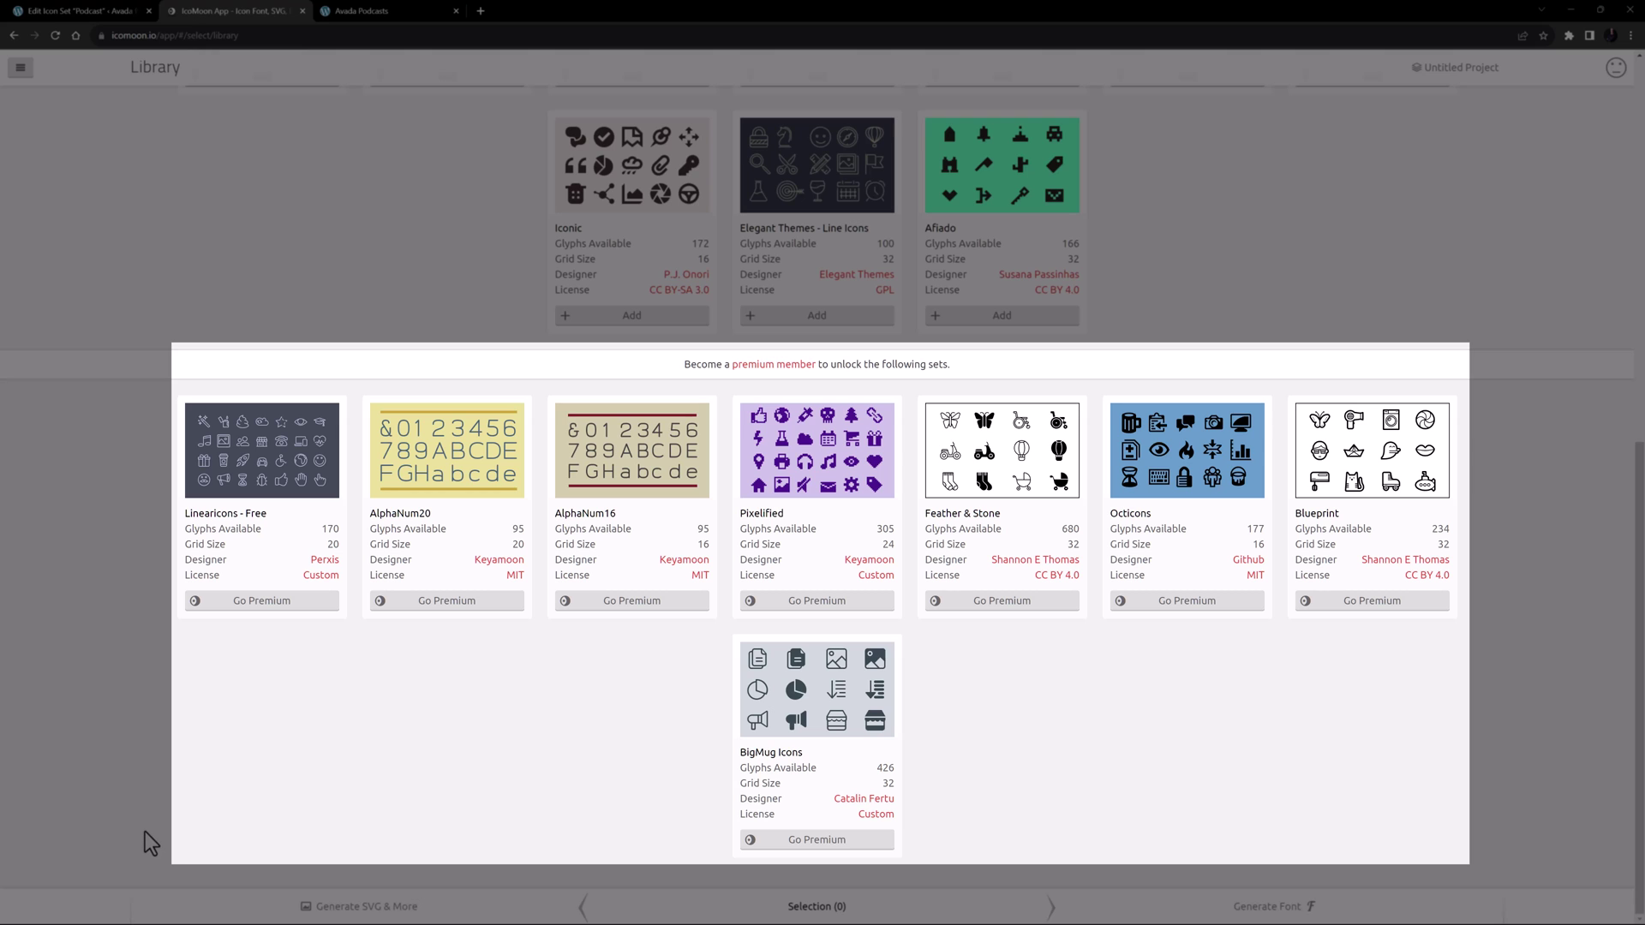
{"action": "key", "text": "alt+Left"}
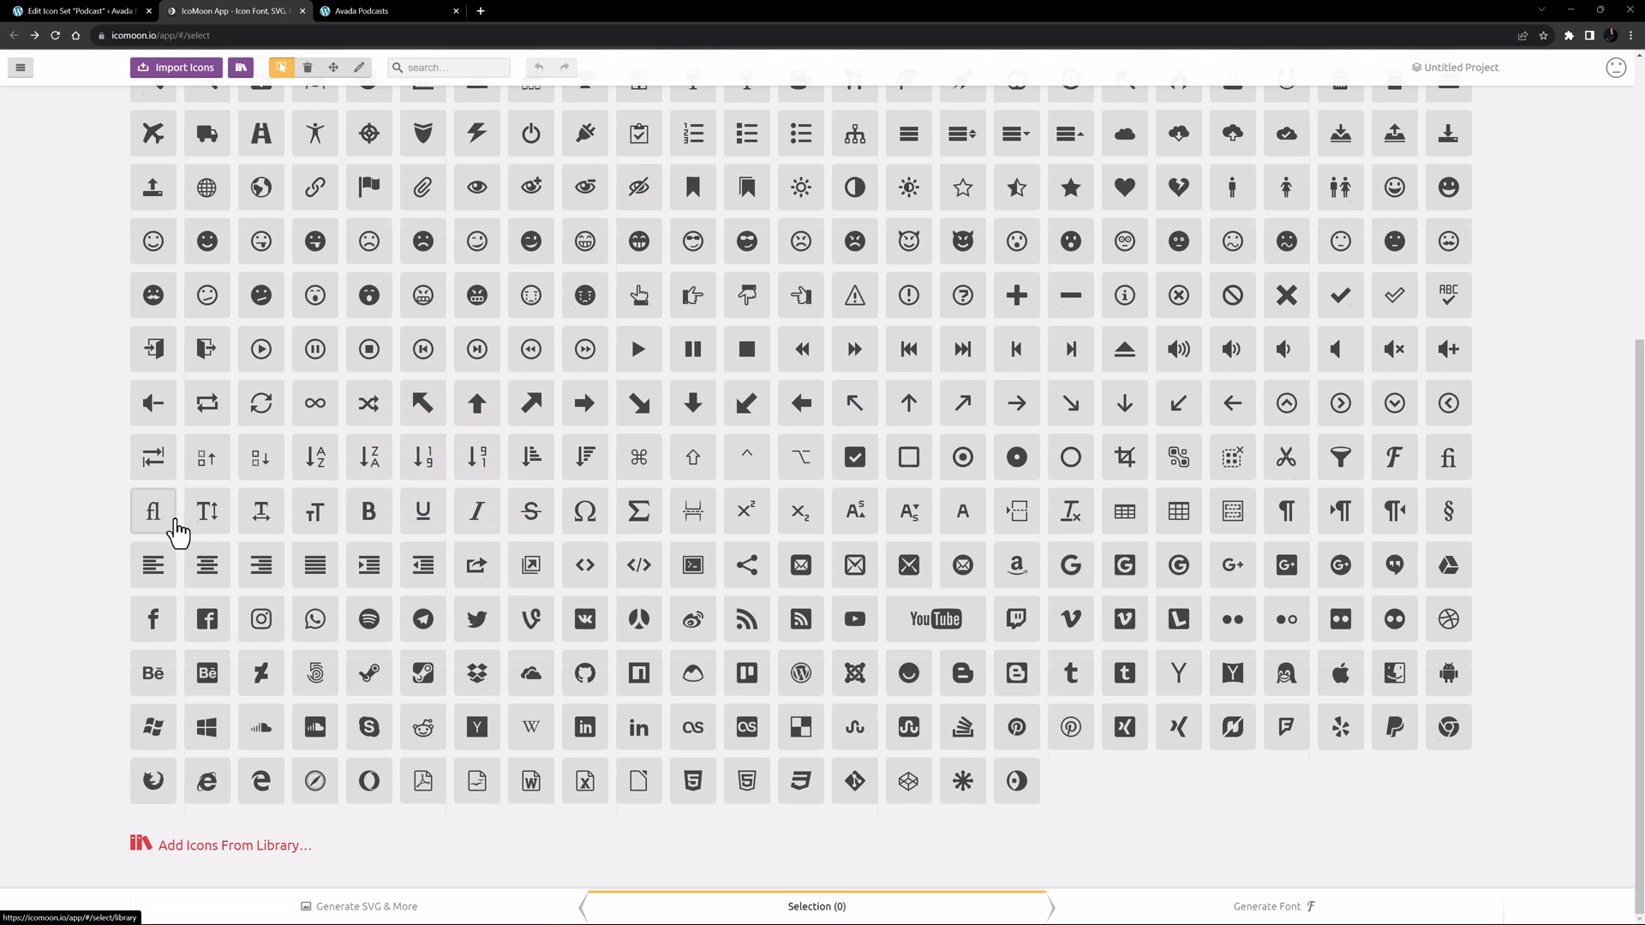
Step: Pick the megaphone, wifi, podcast, broadcast and microphone icons, then reload Untitled Project
{"action": "scroll", "coordinate": [176, 540], "scroll_direction": "up", "scroll_amount": 5}
{"action": "left_click", "coordinate": [216, 240]}
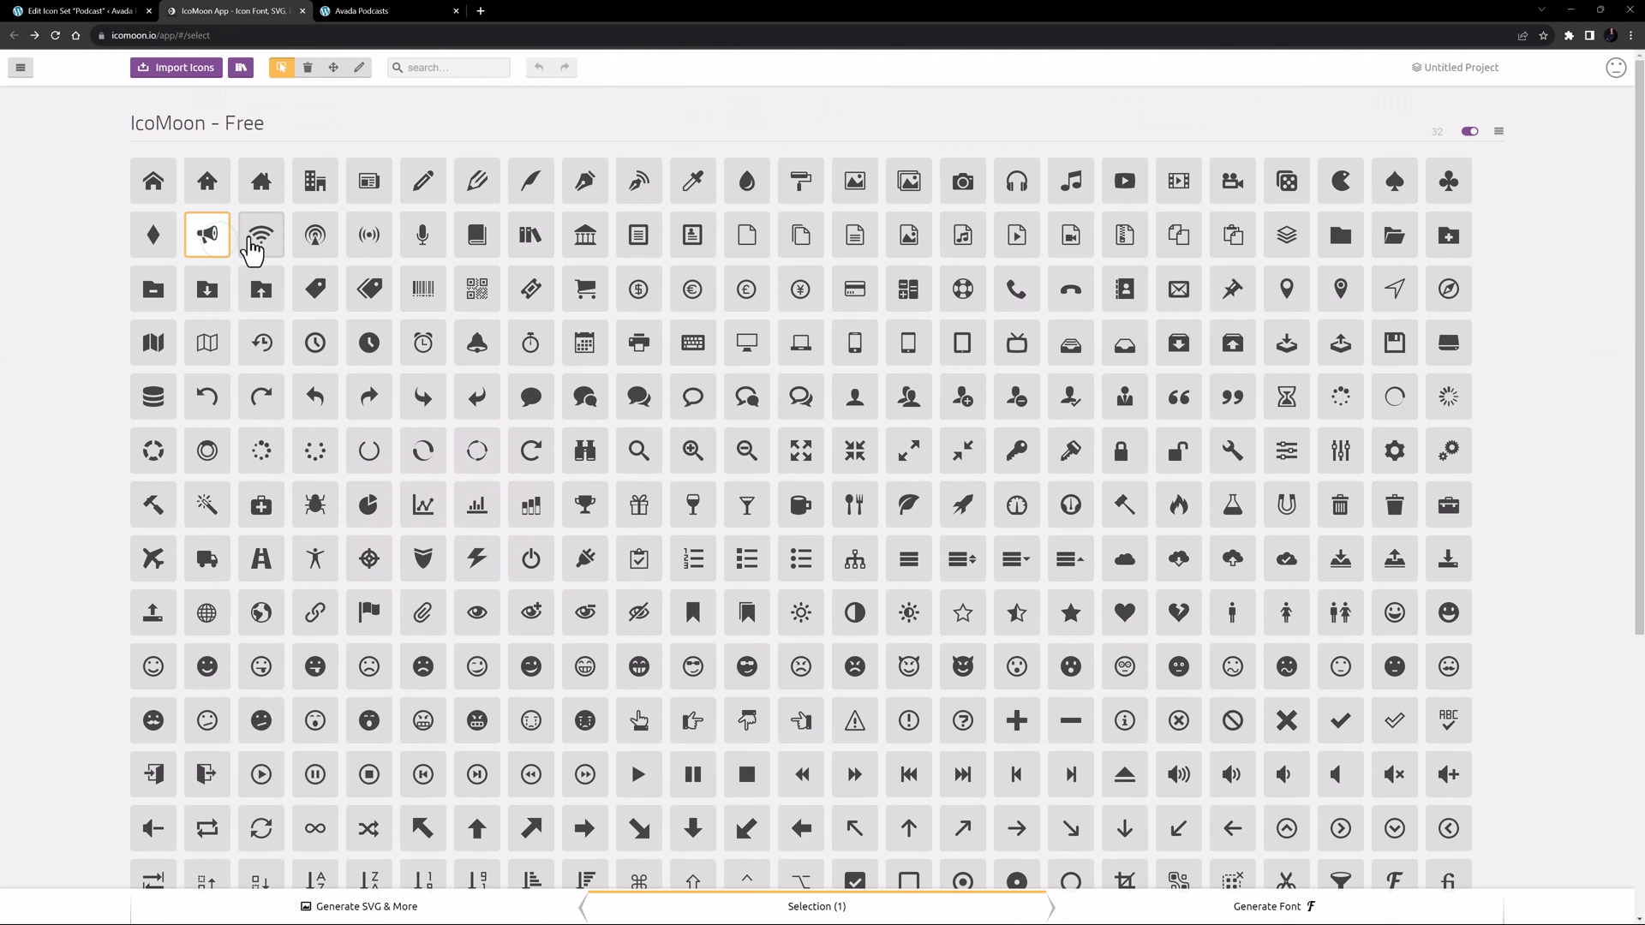
{"action": "left_click", "coordinate": [257, 243]}
{"action": "left_click", "coordinate": [316, 242]}
{"action": "left_click", "coordinate": [369, 243]}
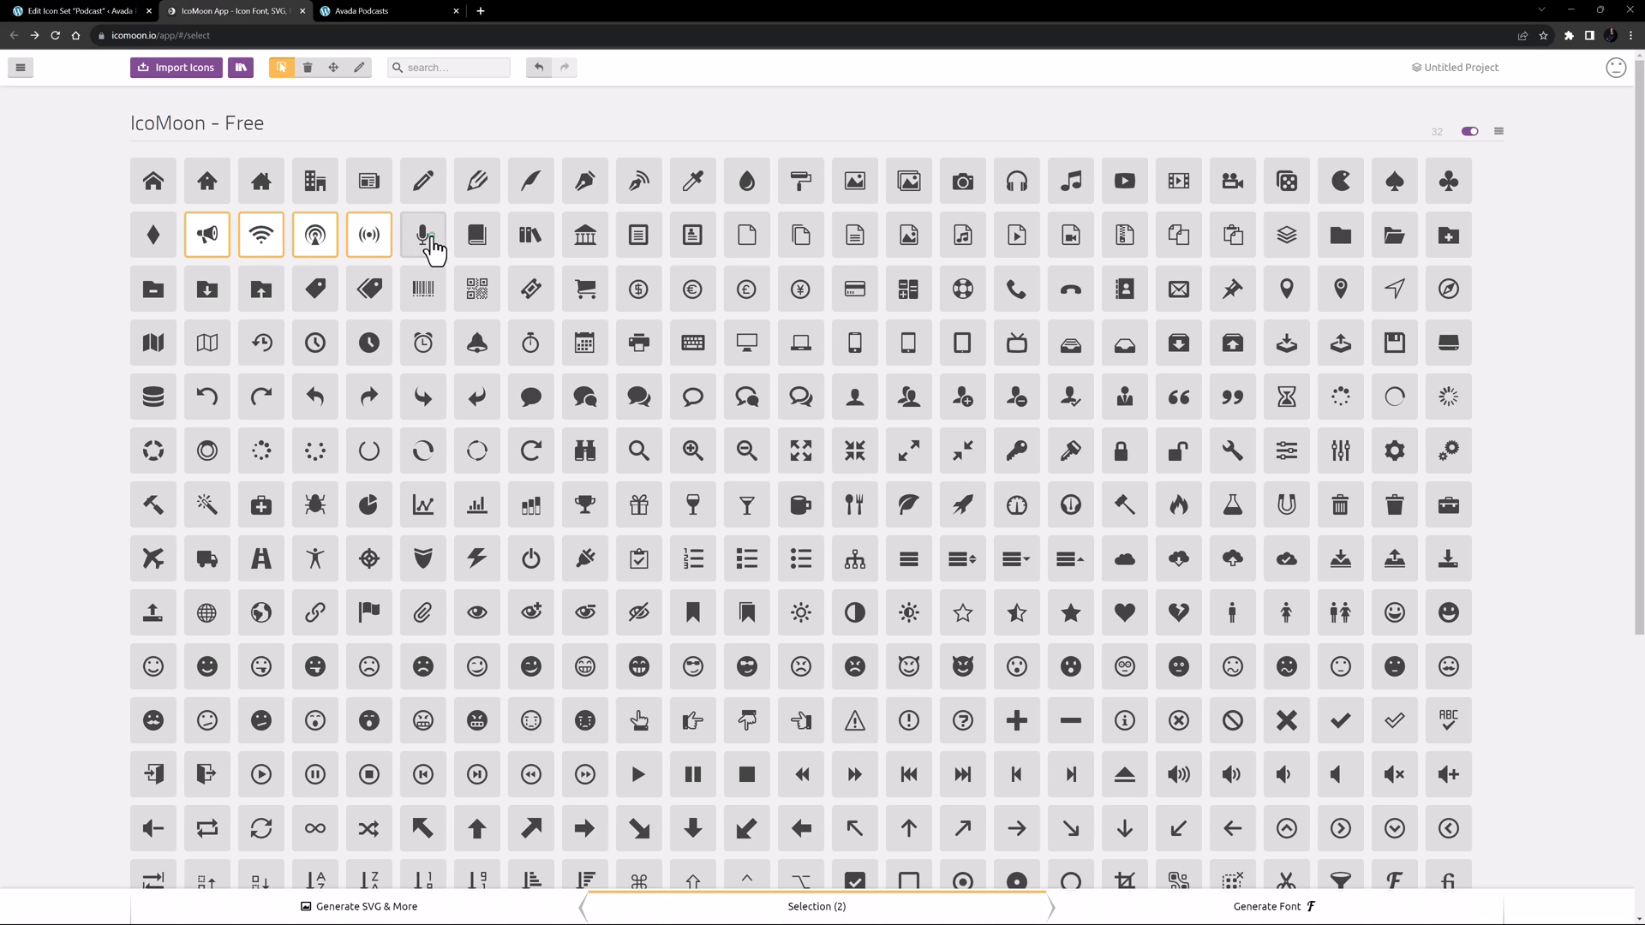
{"action": "left_click", "coordinate": [432, 241]}
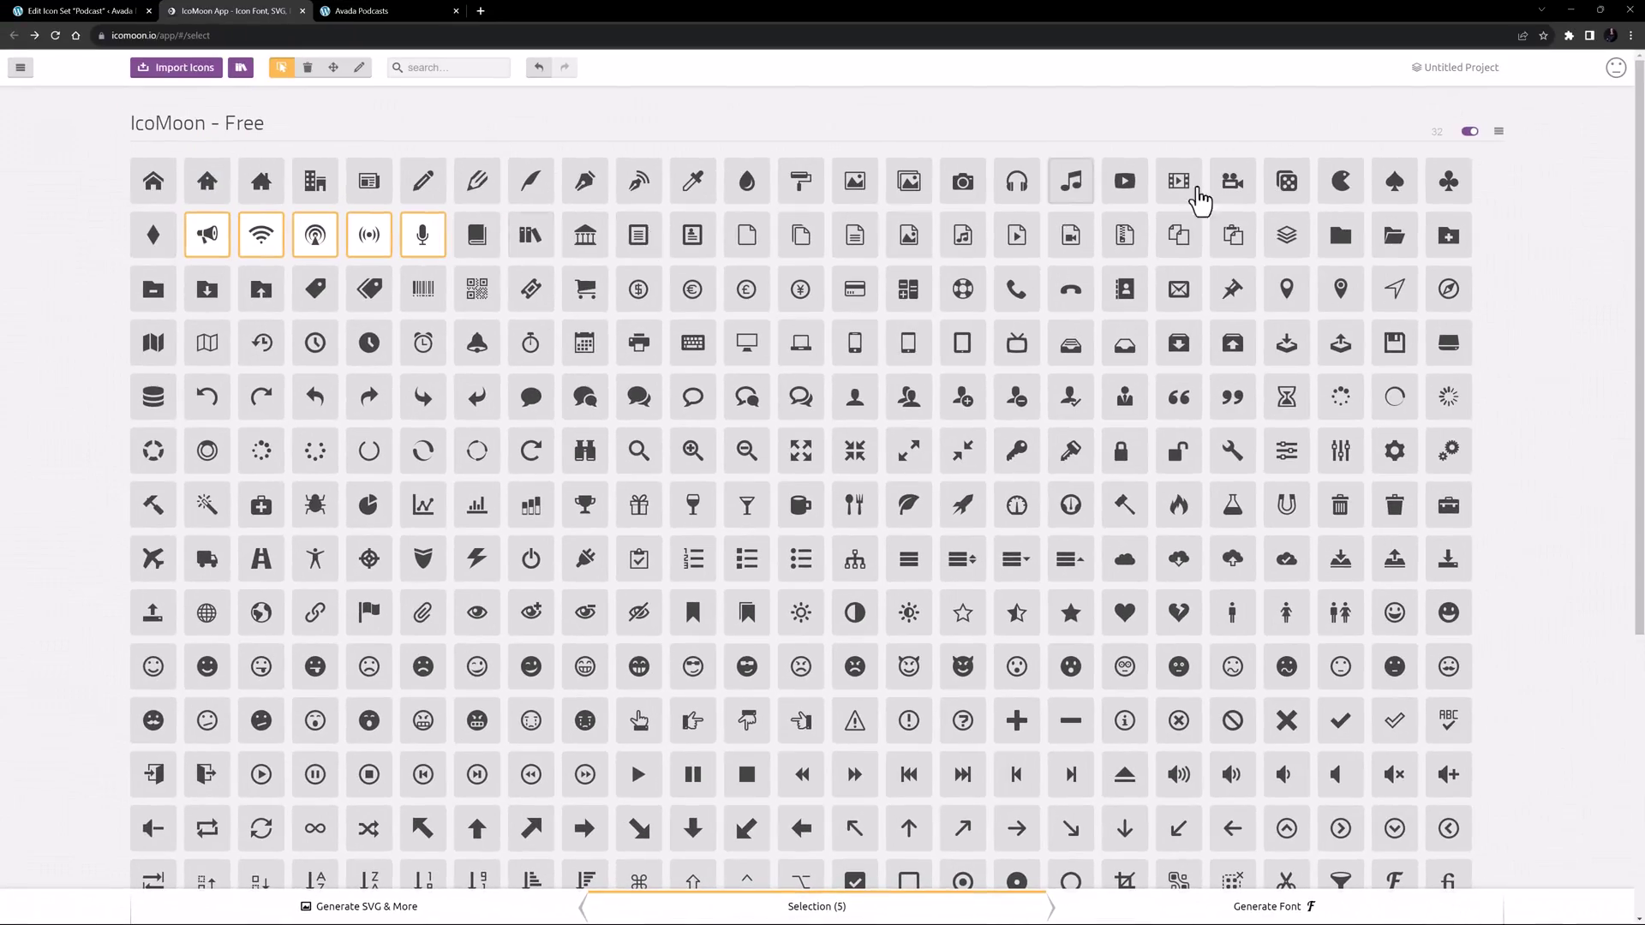
{"action": "left_click", "coordinate": [1467, 68]}
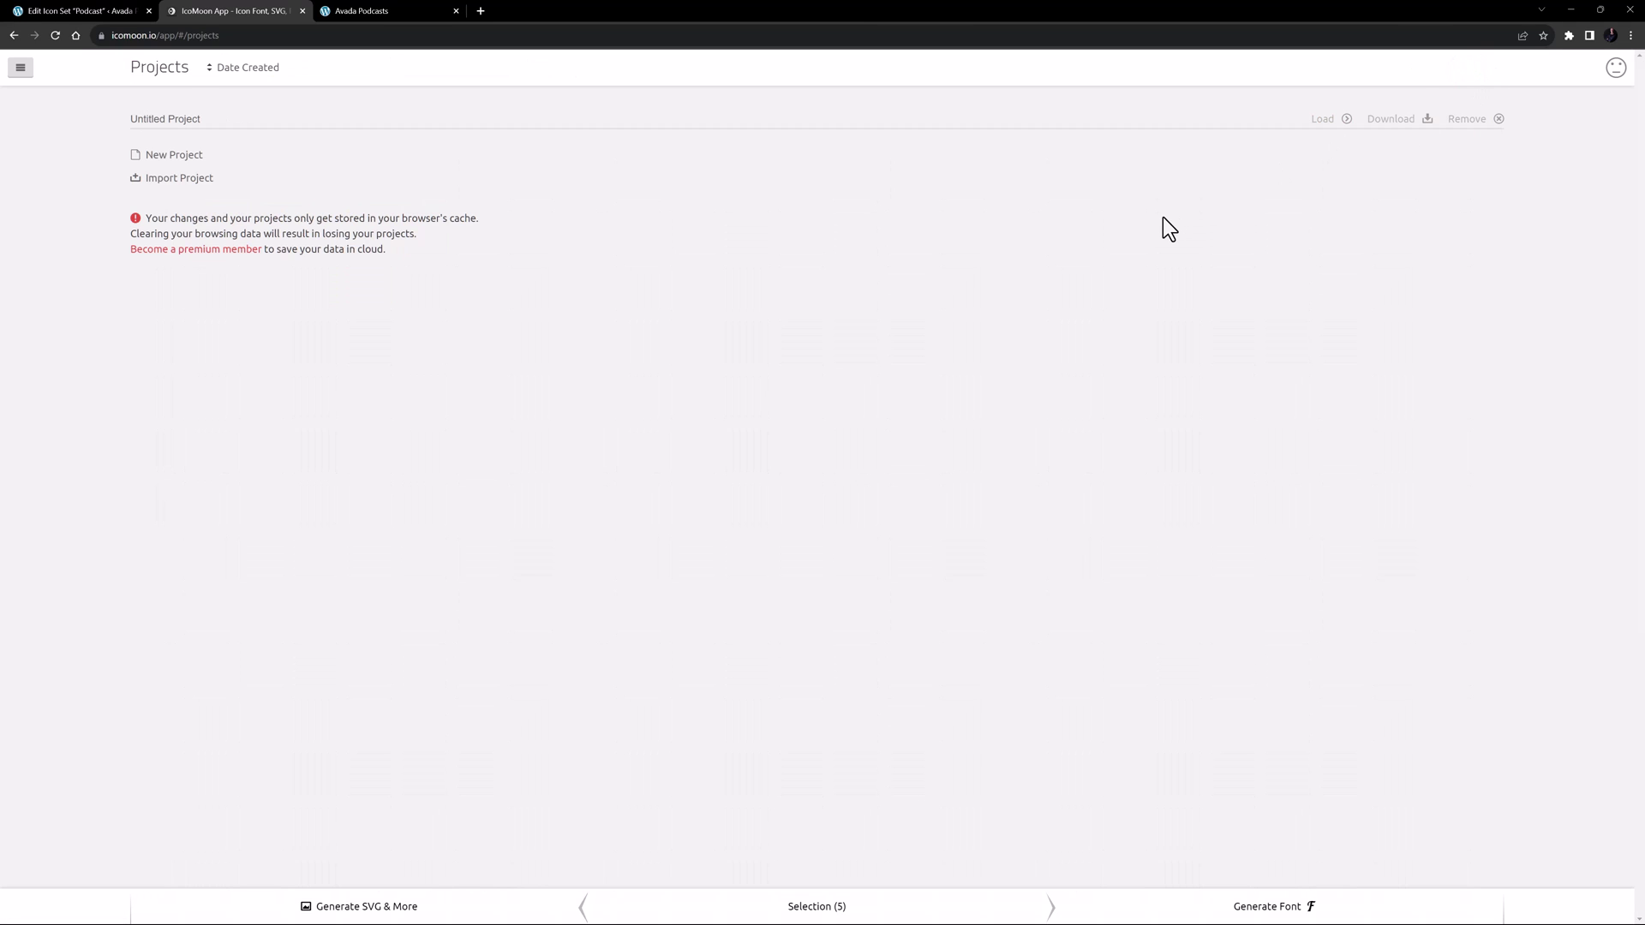
{"action": "left_click", "coordinate": [1327, 120]}
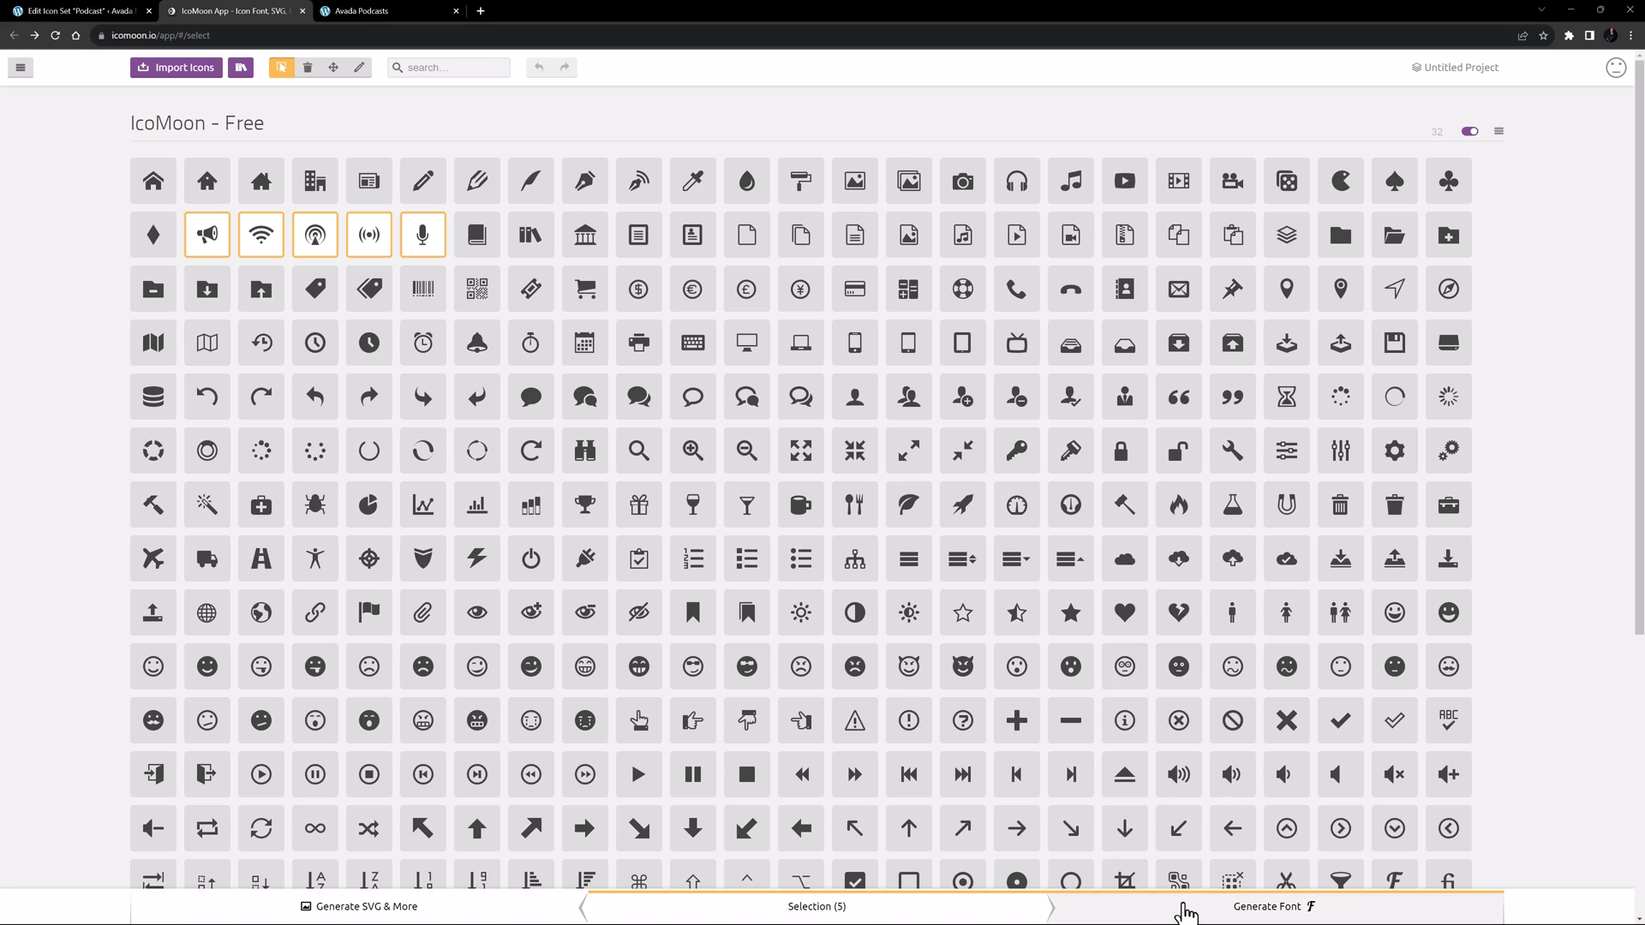
Step: Generate the font as 'Podcast' with class prefix 'icon-podcast' and download Podcast-v1.0.zip
{"action": "left_click", "coordinate": [1184, 907]}
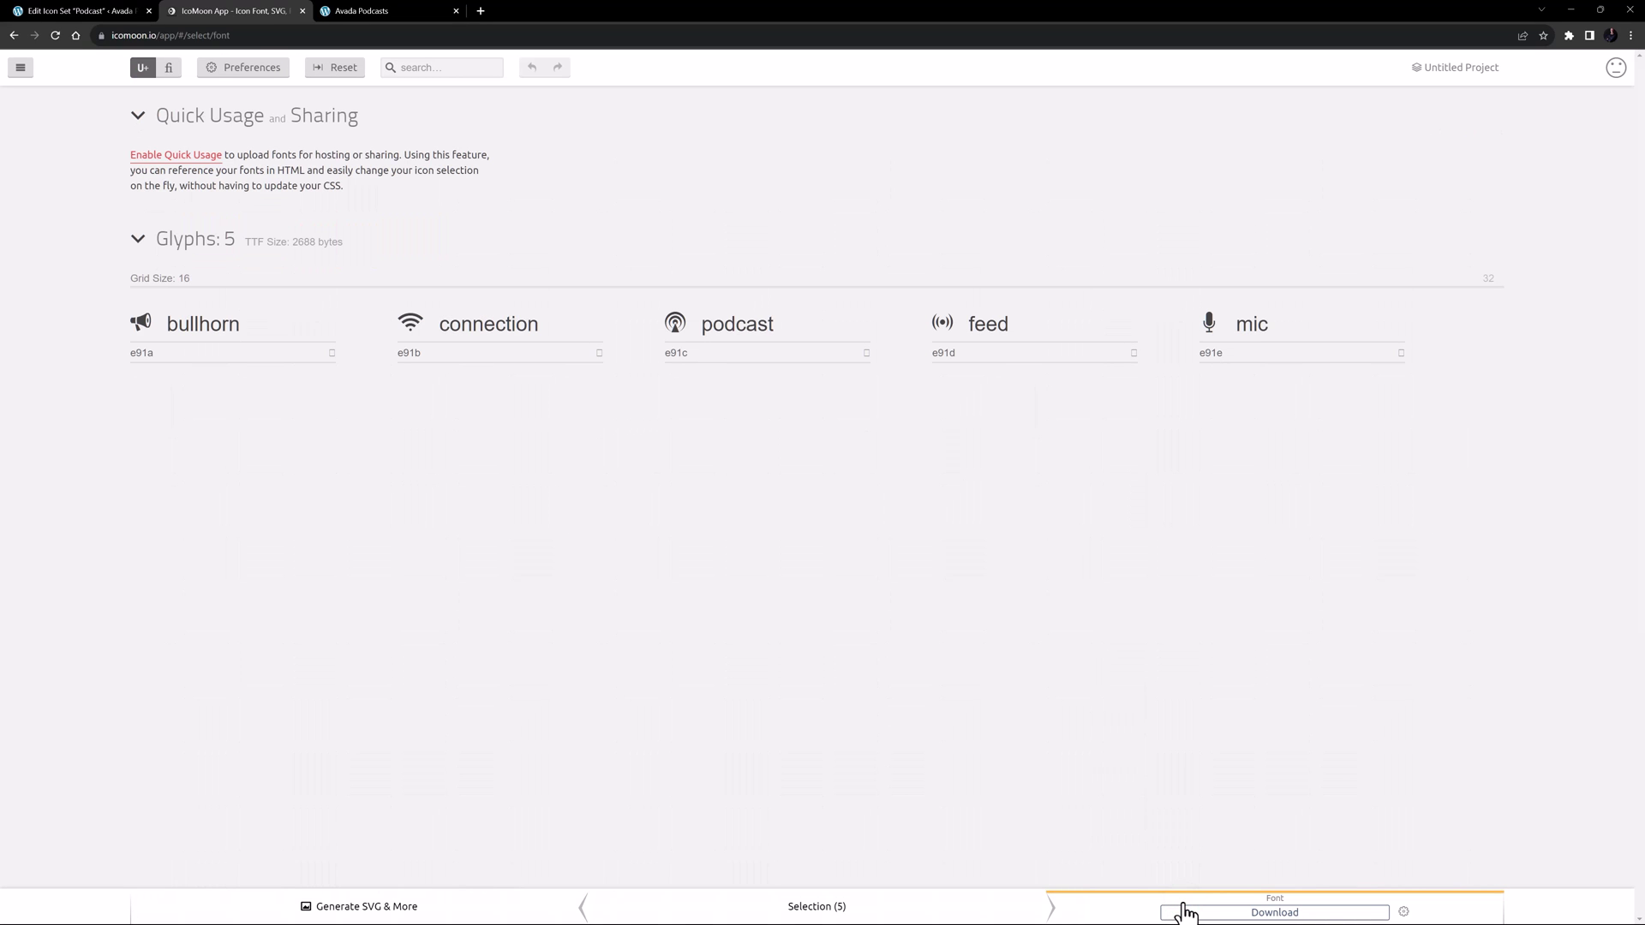
{"action": "left_click", "coordinate": [1403, 912]}
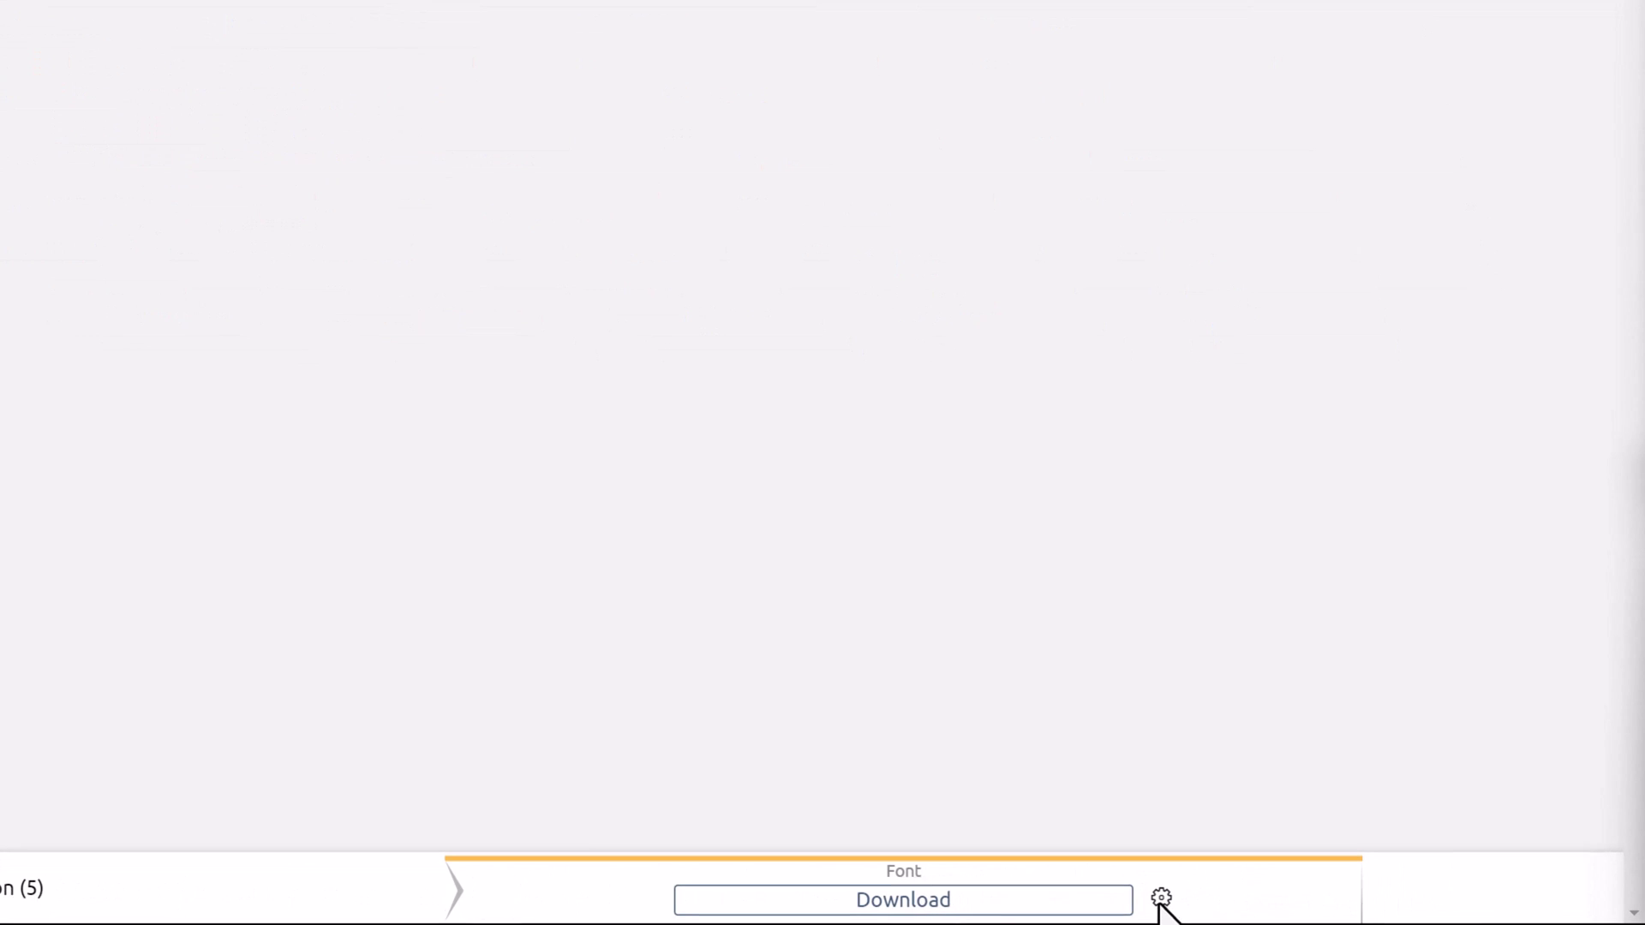
{"action": "left_click", "coordinate": [1404, 913]}
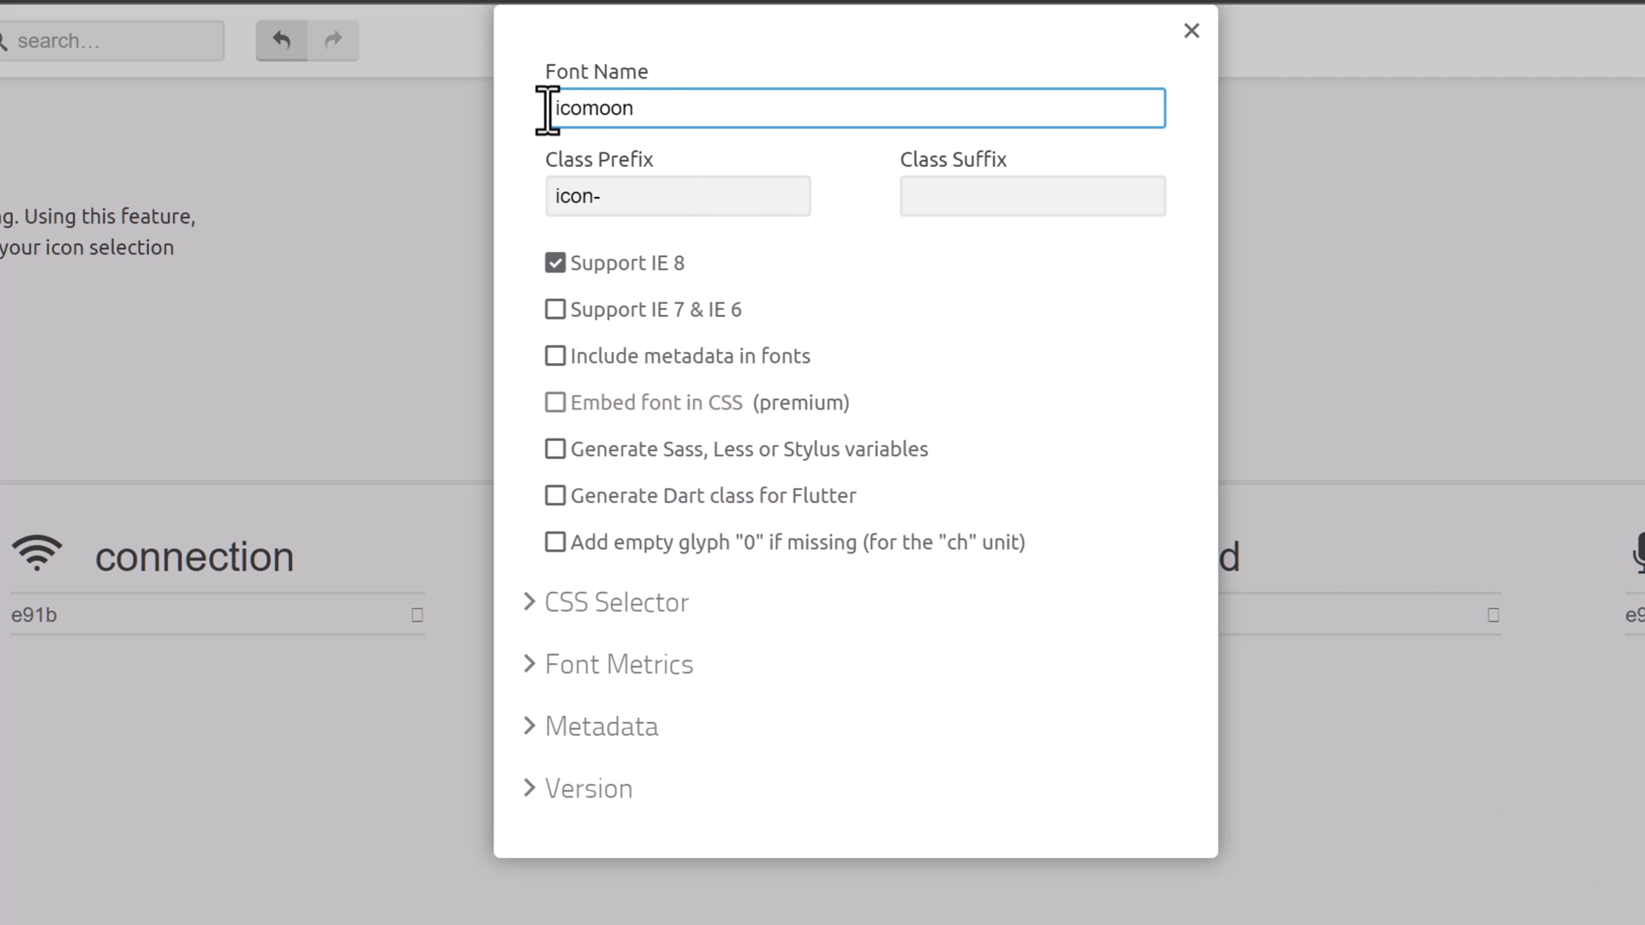
{"action": "left_click_drag", "start_coordinate": [549, 108], "coordinate": [656, 115]}
{"action": "type", "text": "Podcast"}
{"action": "left_click", "coordinate": [607, 193]}
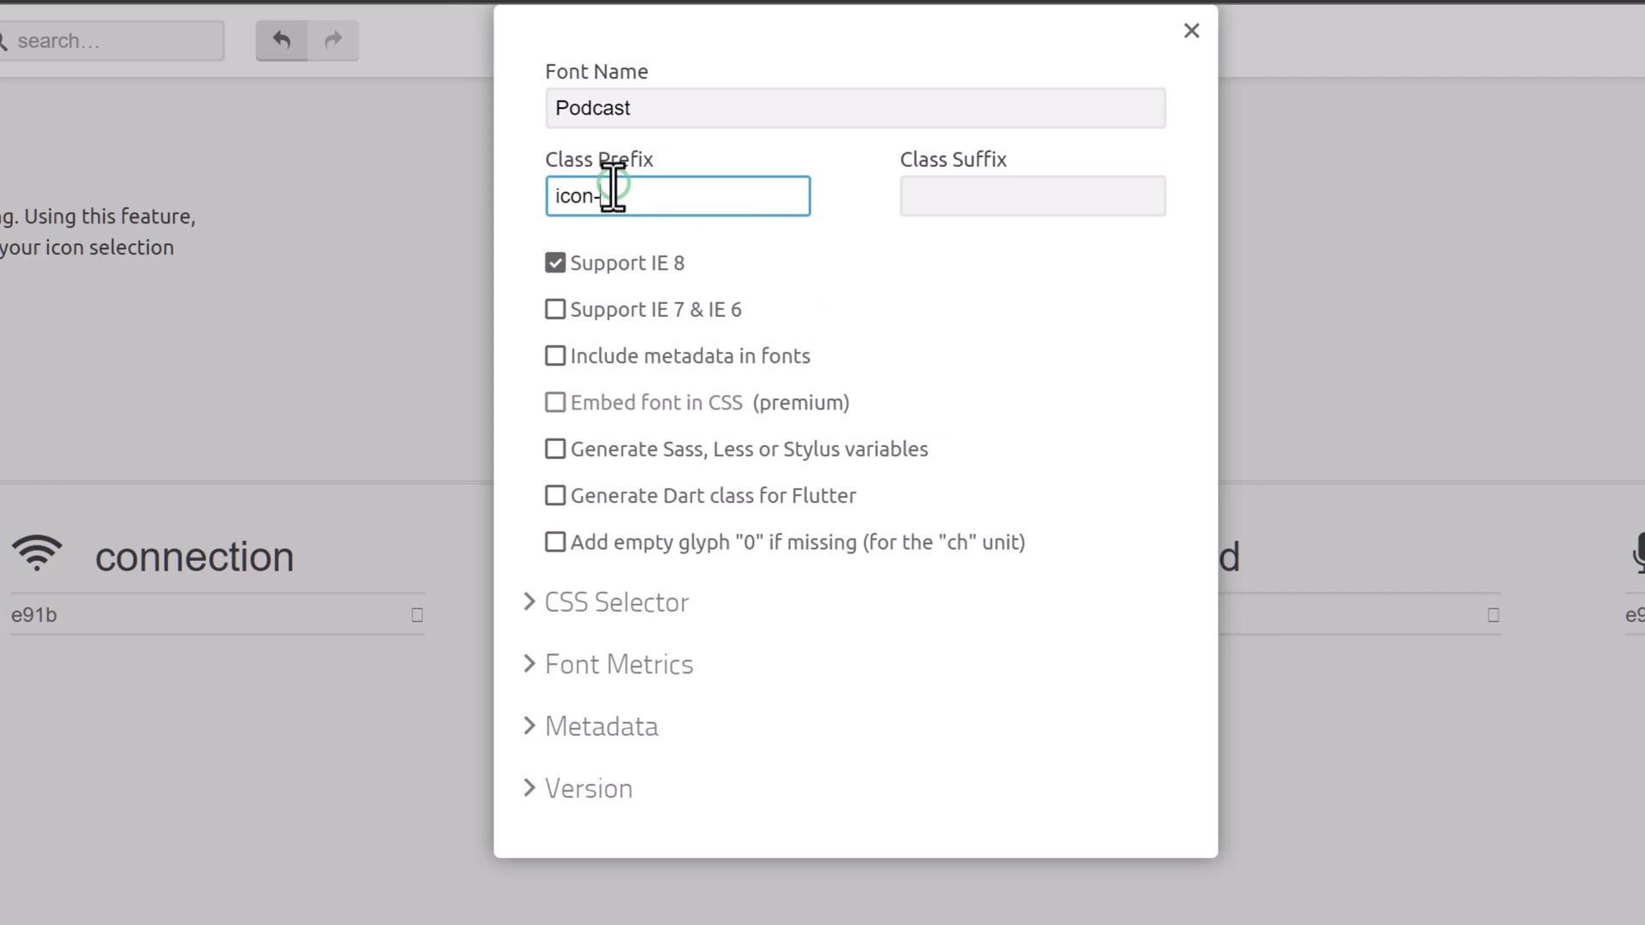
{"action": "type", "text": "podcast"}
{"action": "left_click", "coordinate": [1191, 30]}
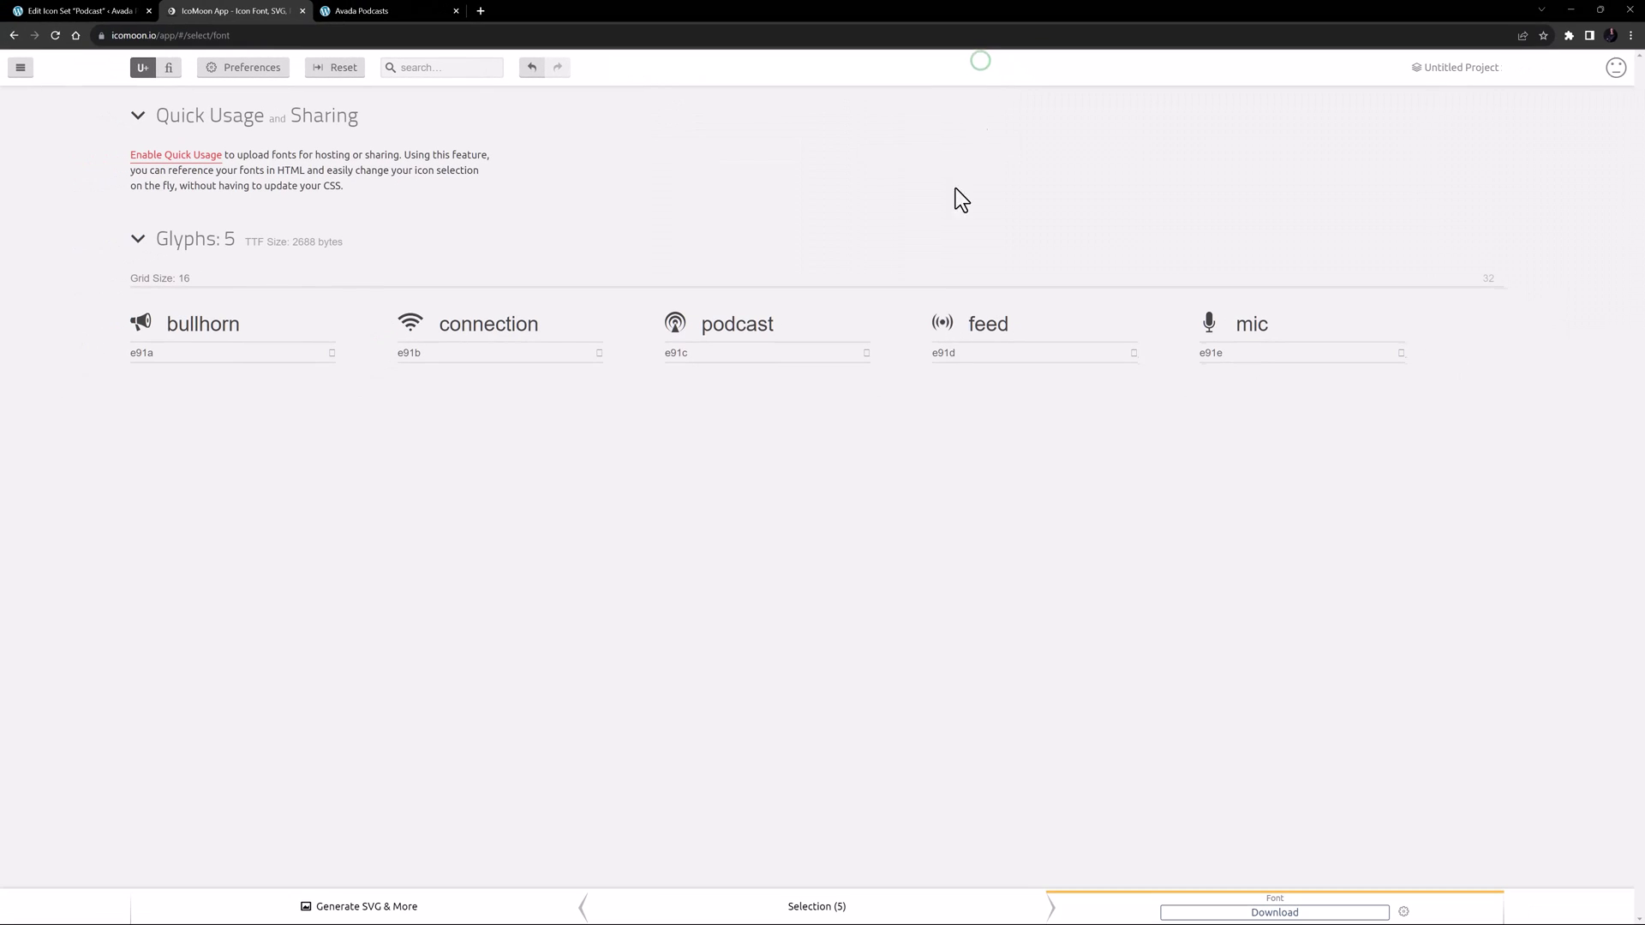
{"action": "left_click", "coordinate": [1247, 913]}
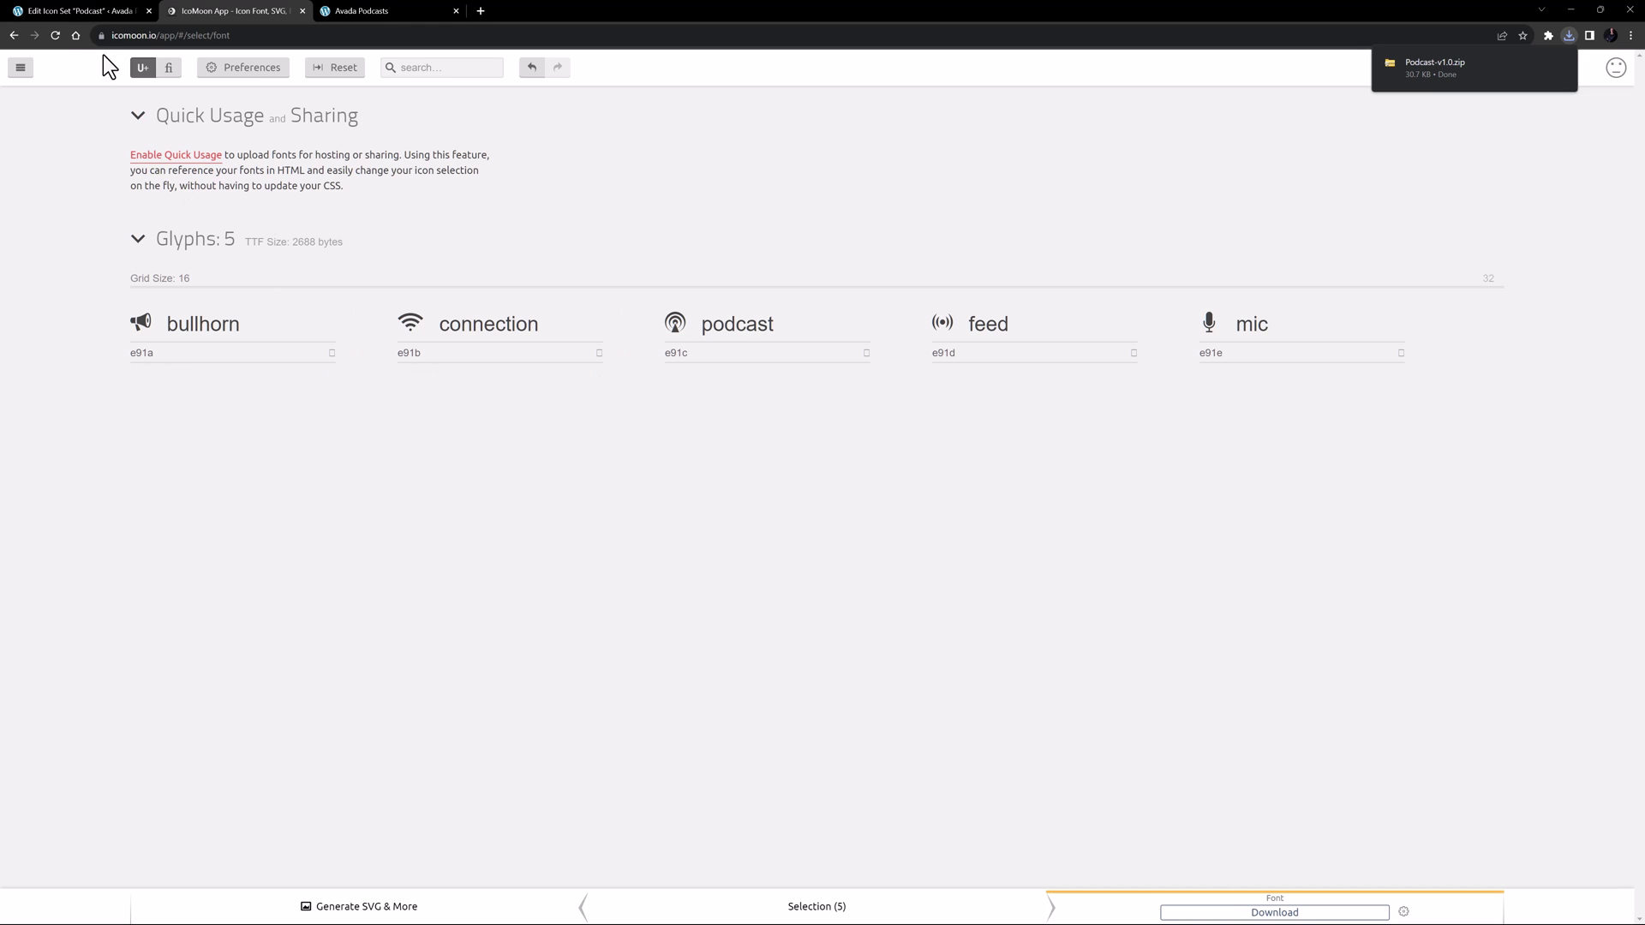
Step: Upload Podcast-v1.0.zip from Downloads into the Avada Podcast icon set
{"action": "left_click", "coordinate": [75, 12]}
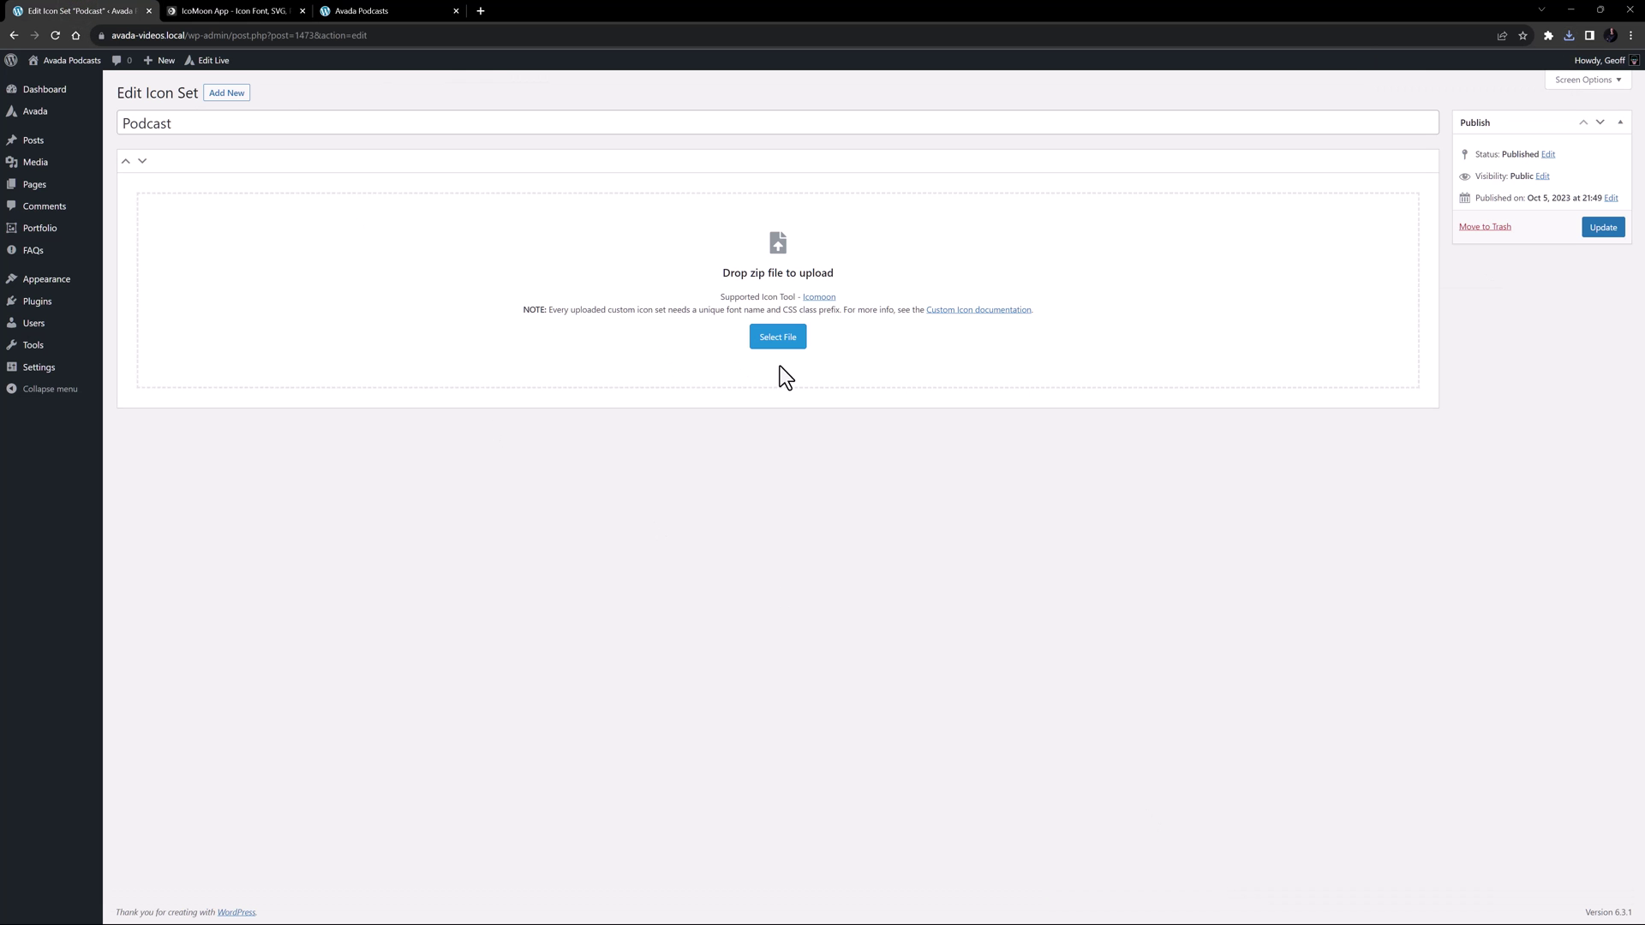
{"action": "left_click", "coordinate": [781, 343]}
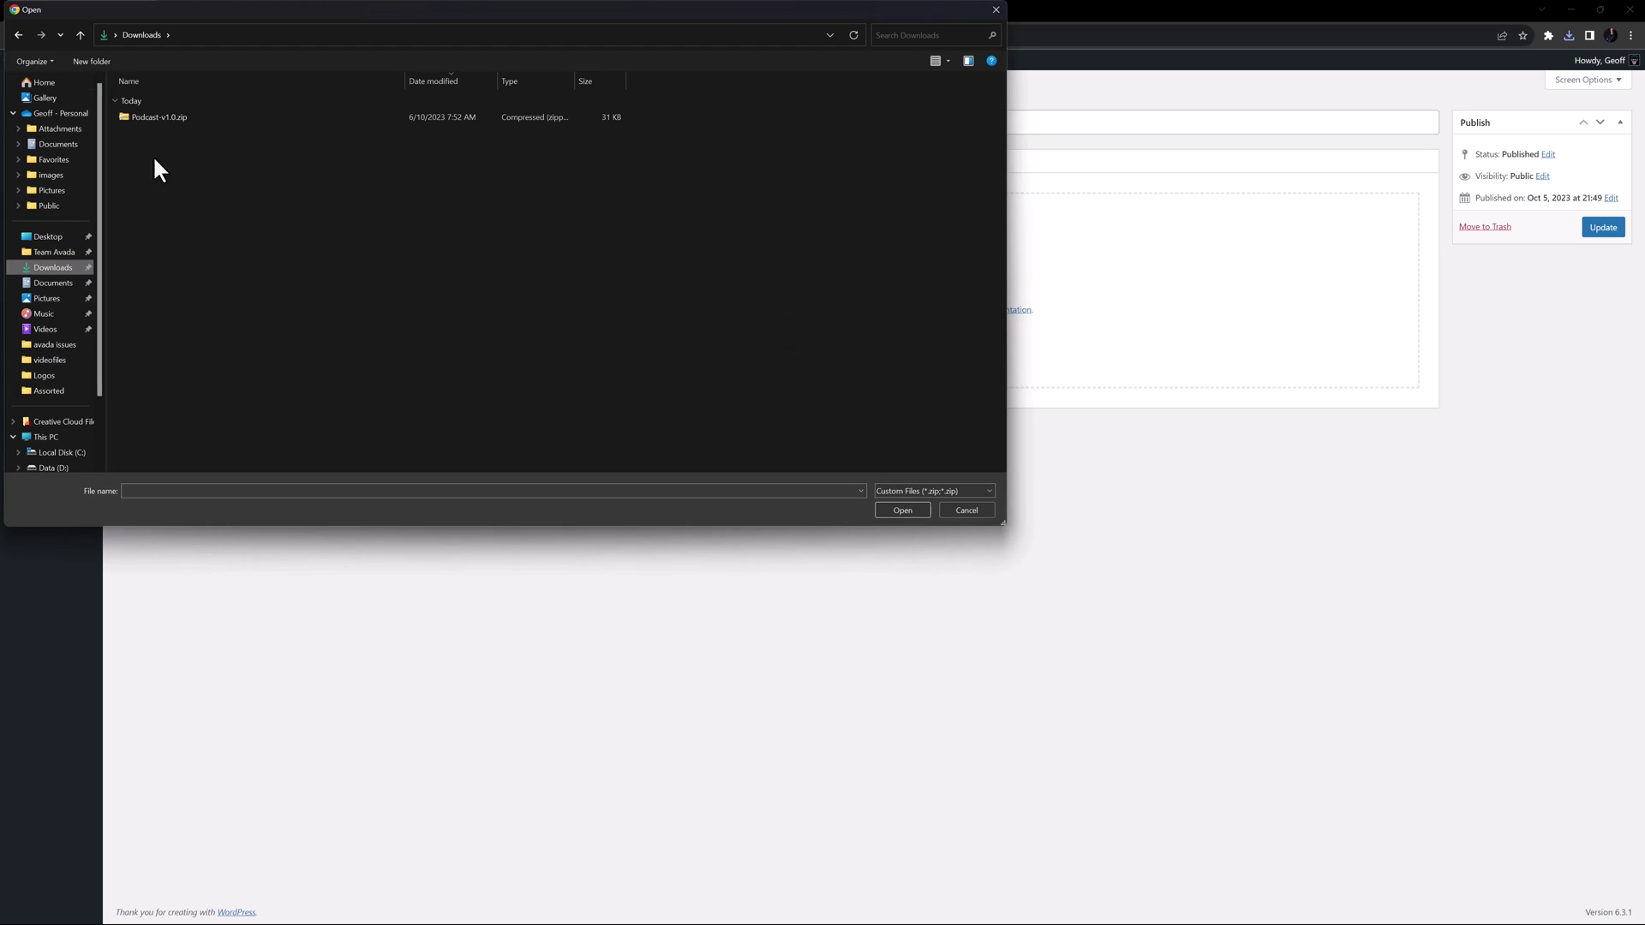
{"action": "left_click", "coordinate": [165, 120]}
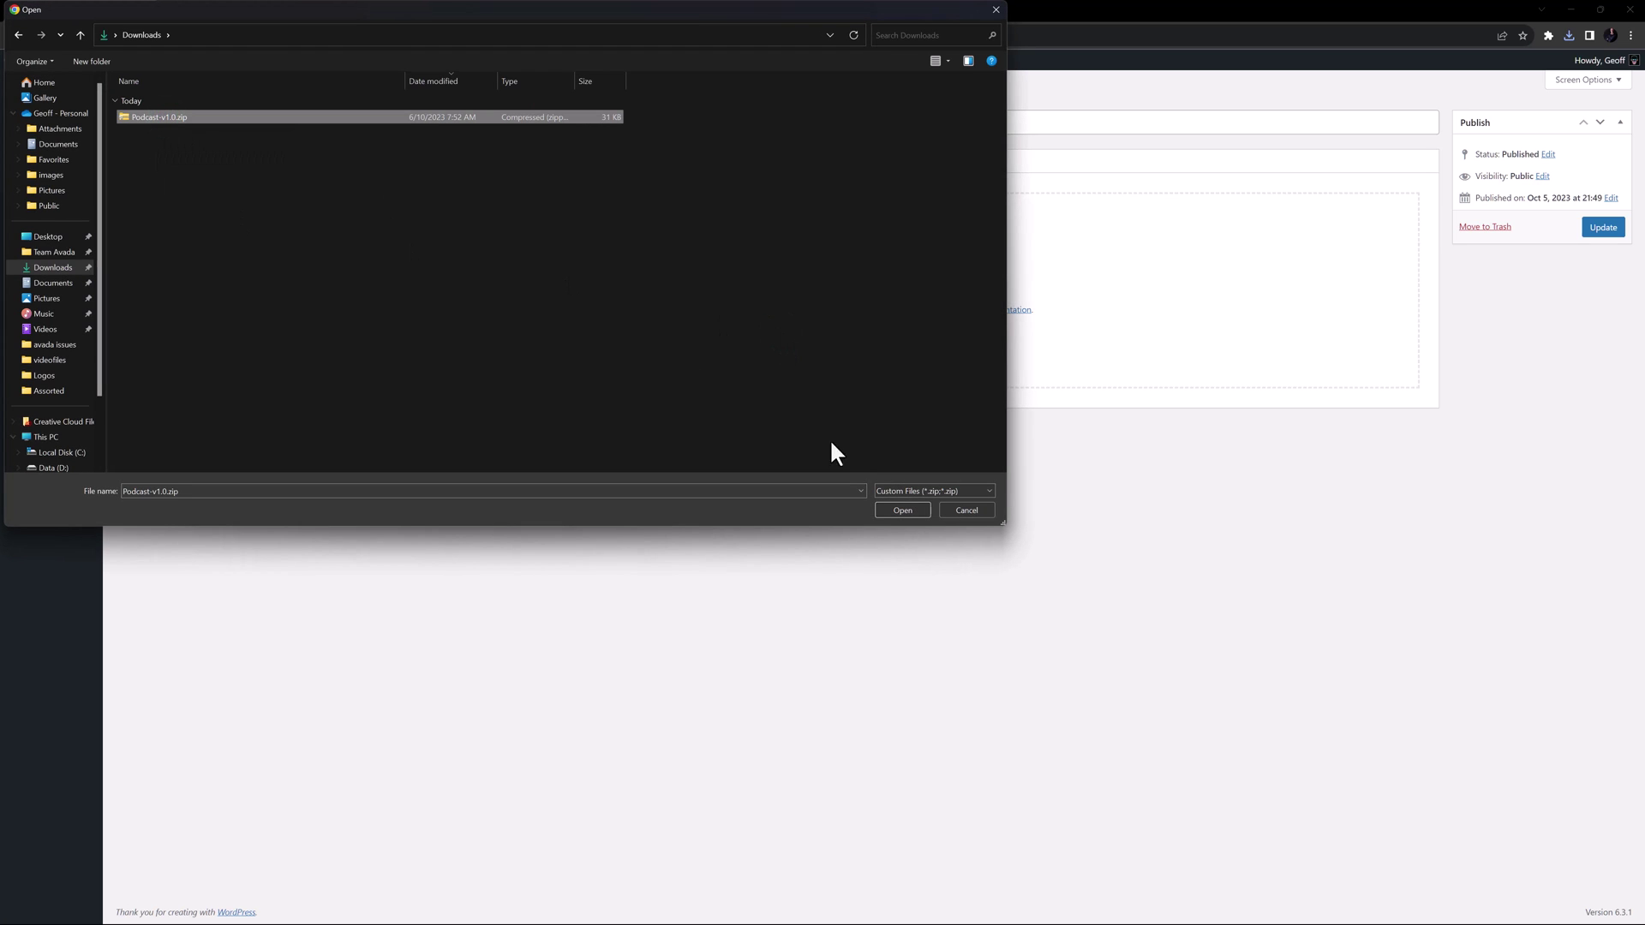
{"action": "left_click", "coordinate": [901, 510]}
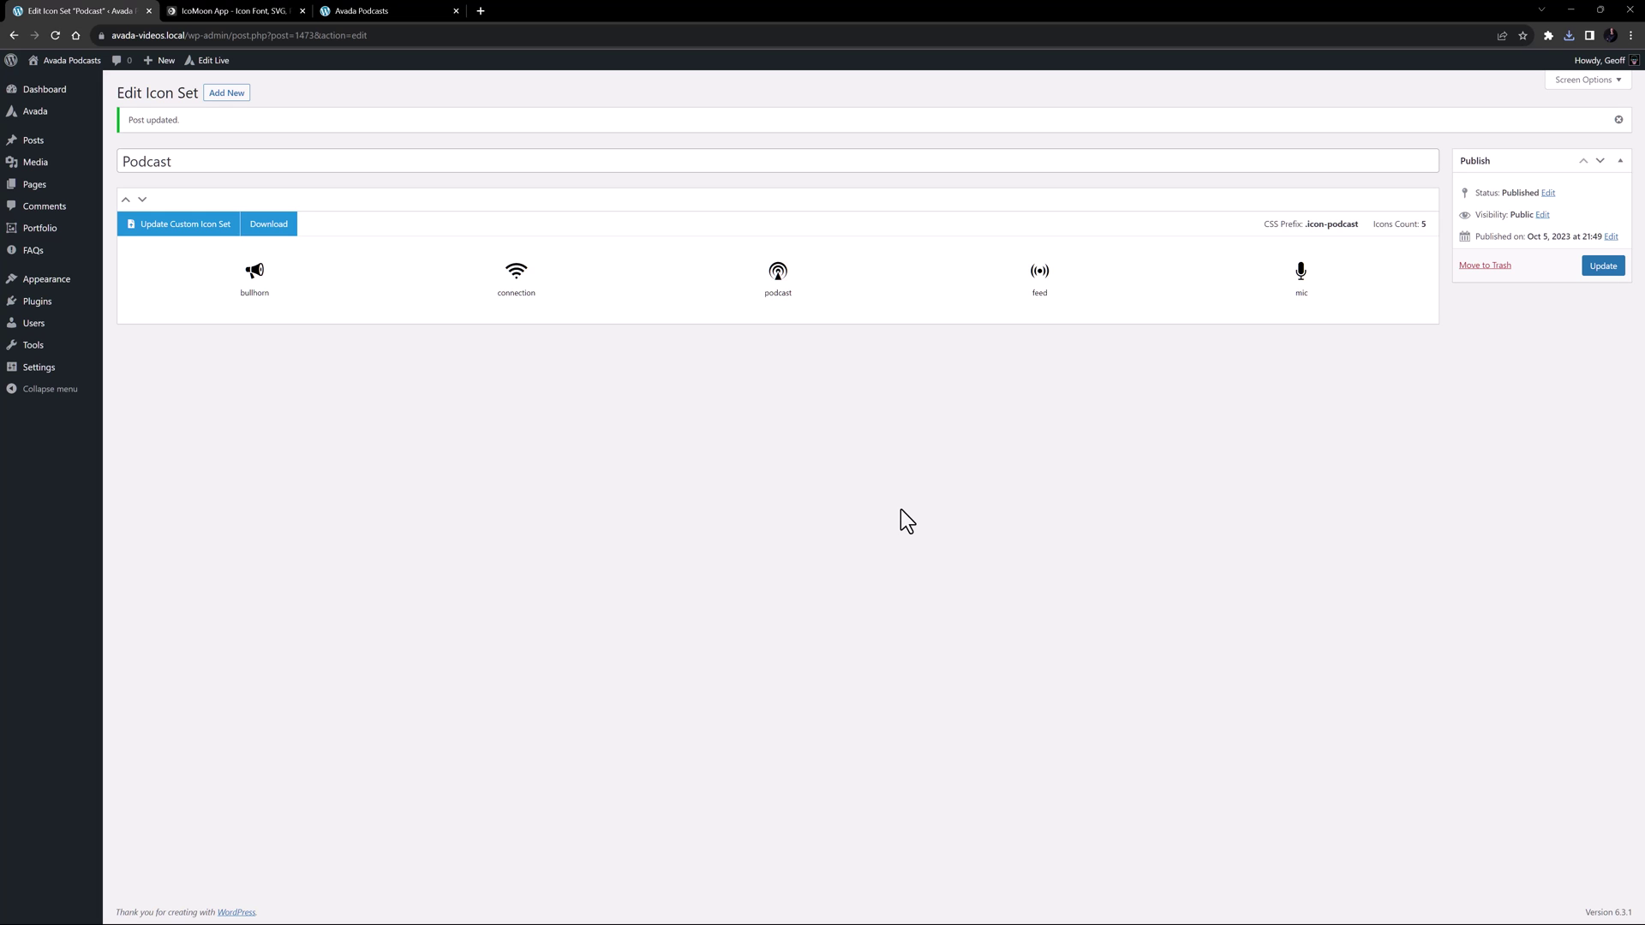
Step: Open the Avada Podcasts front page in Live editing and edit the hero's headphones Icon element
{"action": "left_click", "coordinate": [426, 12]}
{"action": "left_click", "coordinate": [337, 63]}
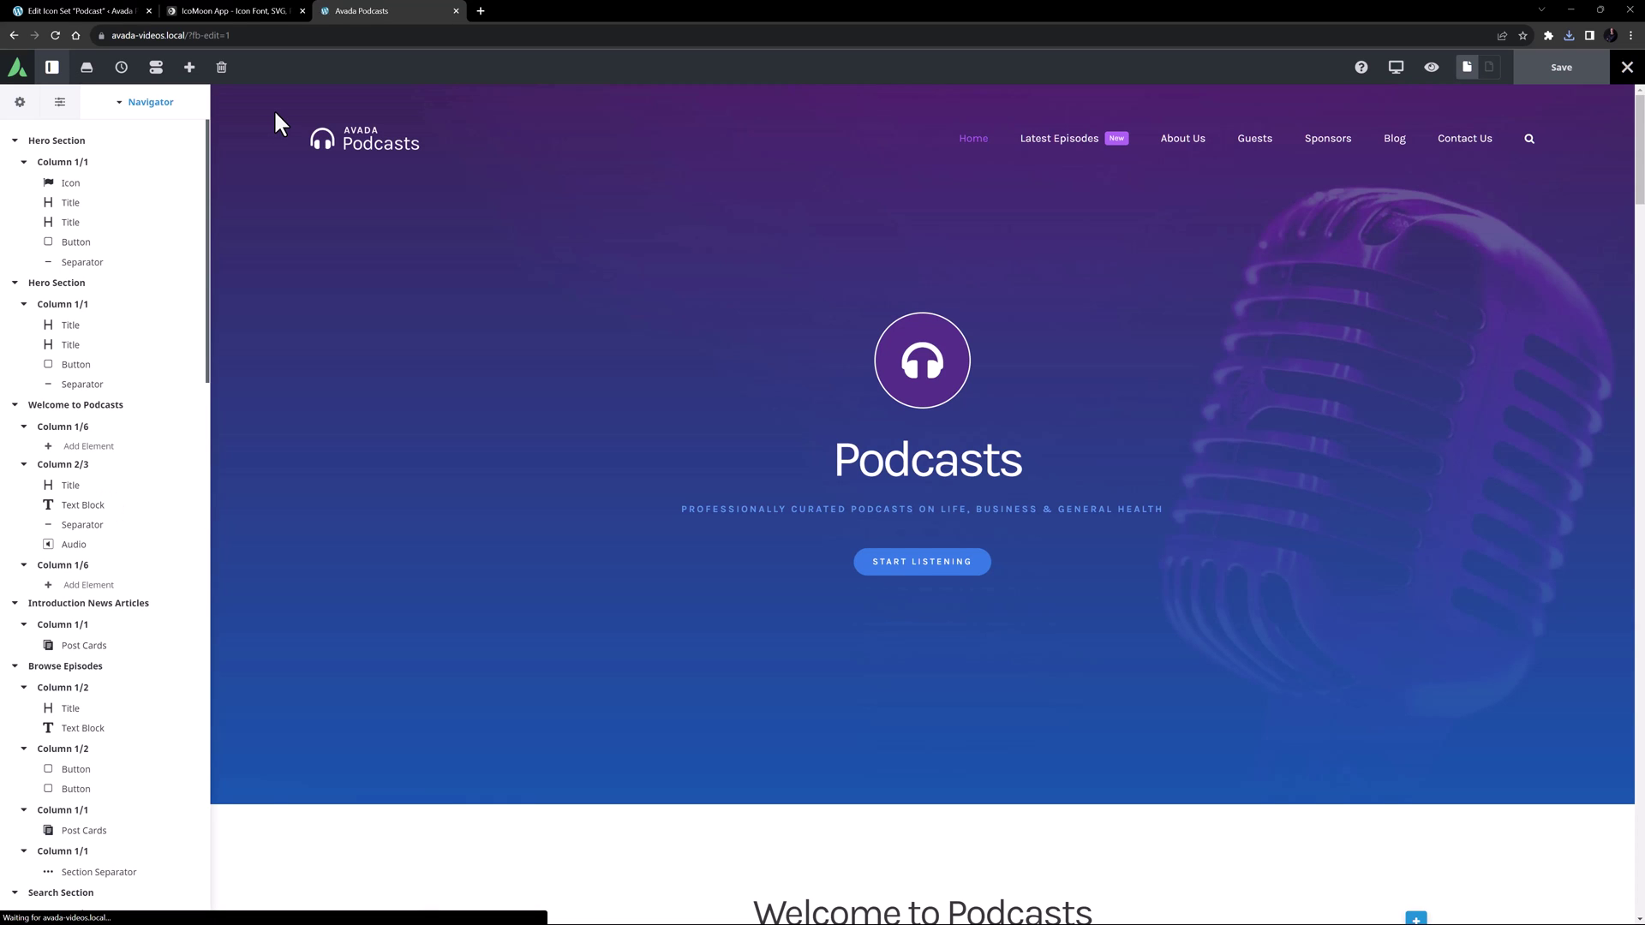
{"action": "mouse_move", "coordinate": [919, 370]}
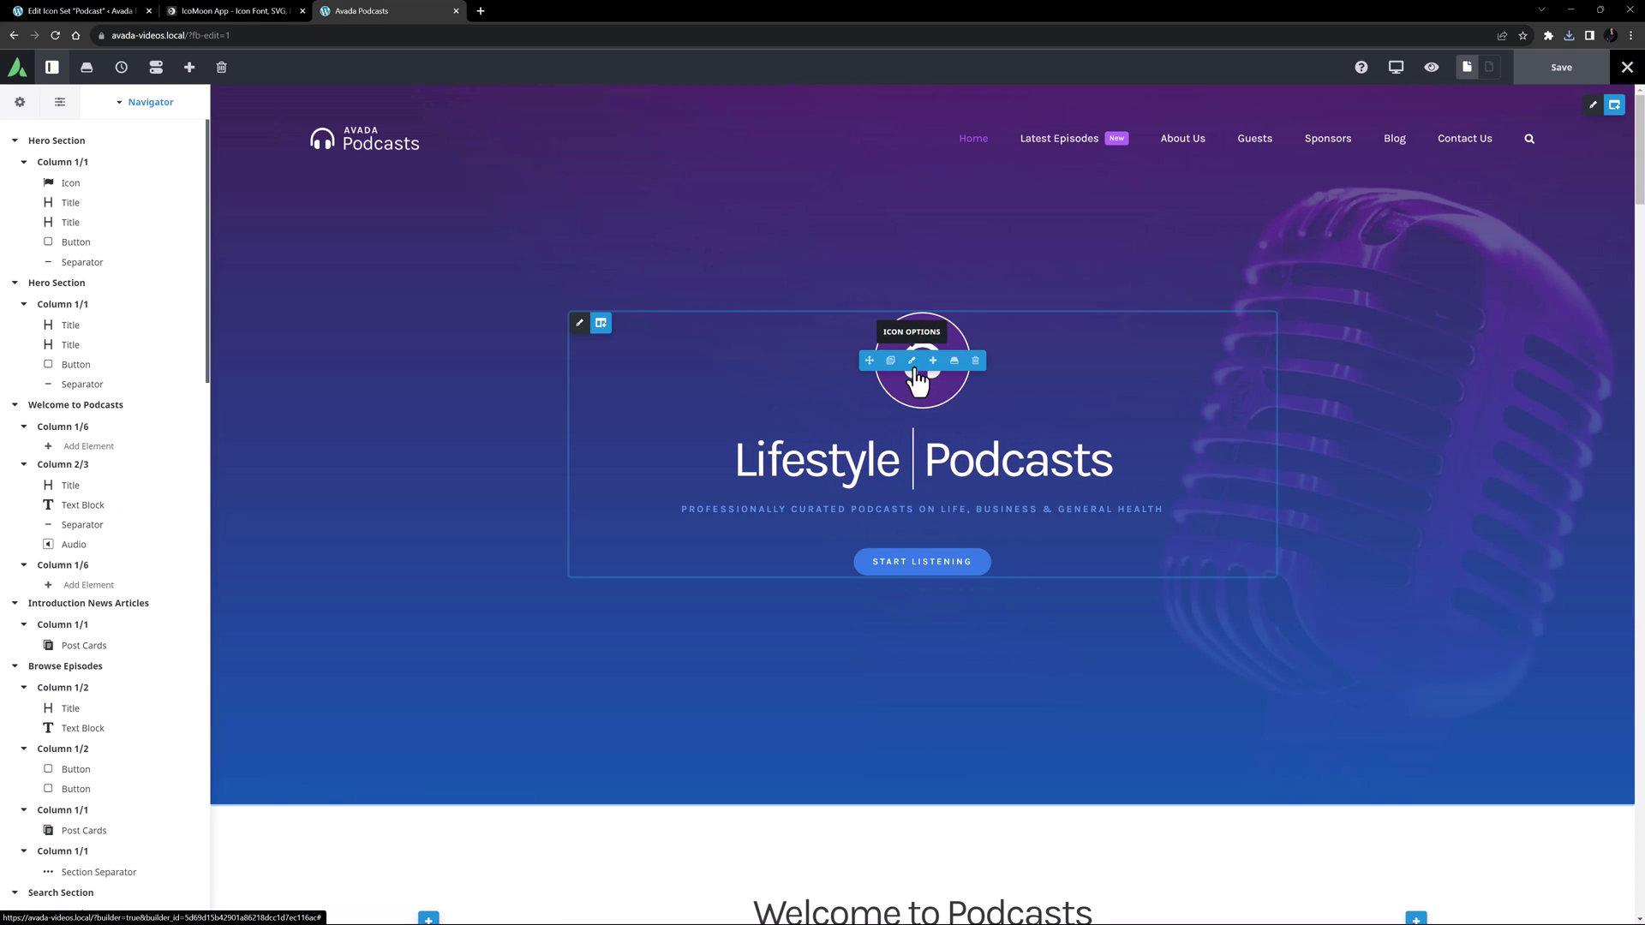
{"action": "left_click", "coordinate": [912, 362]}
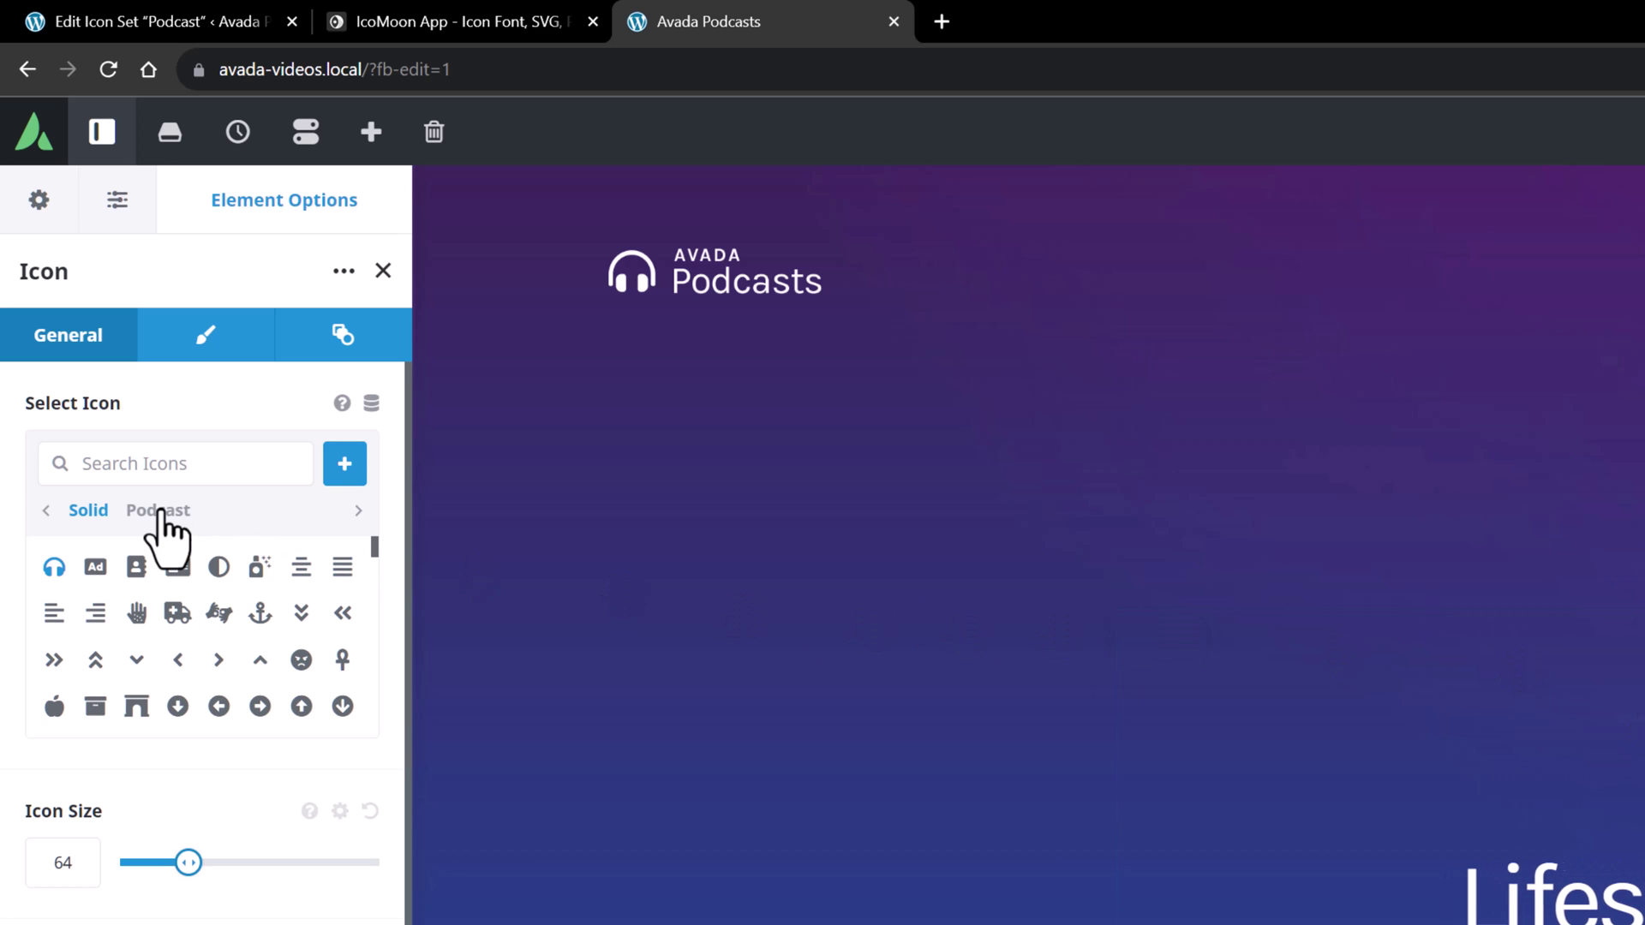
Step: Replace the hero icon with the connection (Wi-Fi) glyph from the Podcast set
{"action": "left_click", "coordinate": [163, 513]}
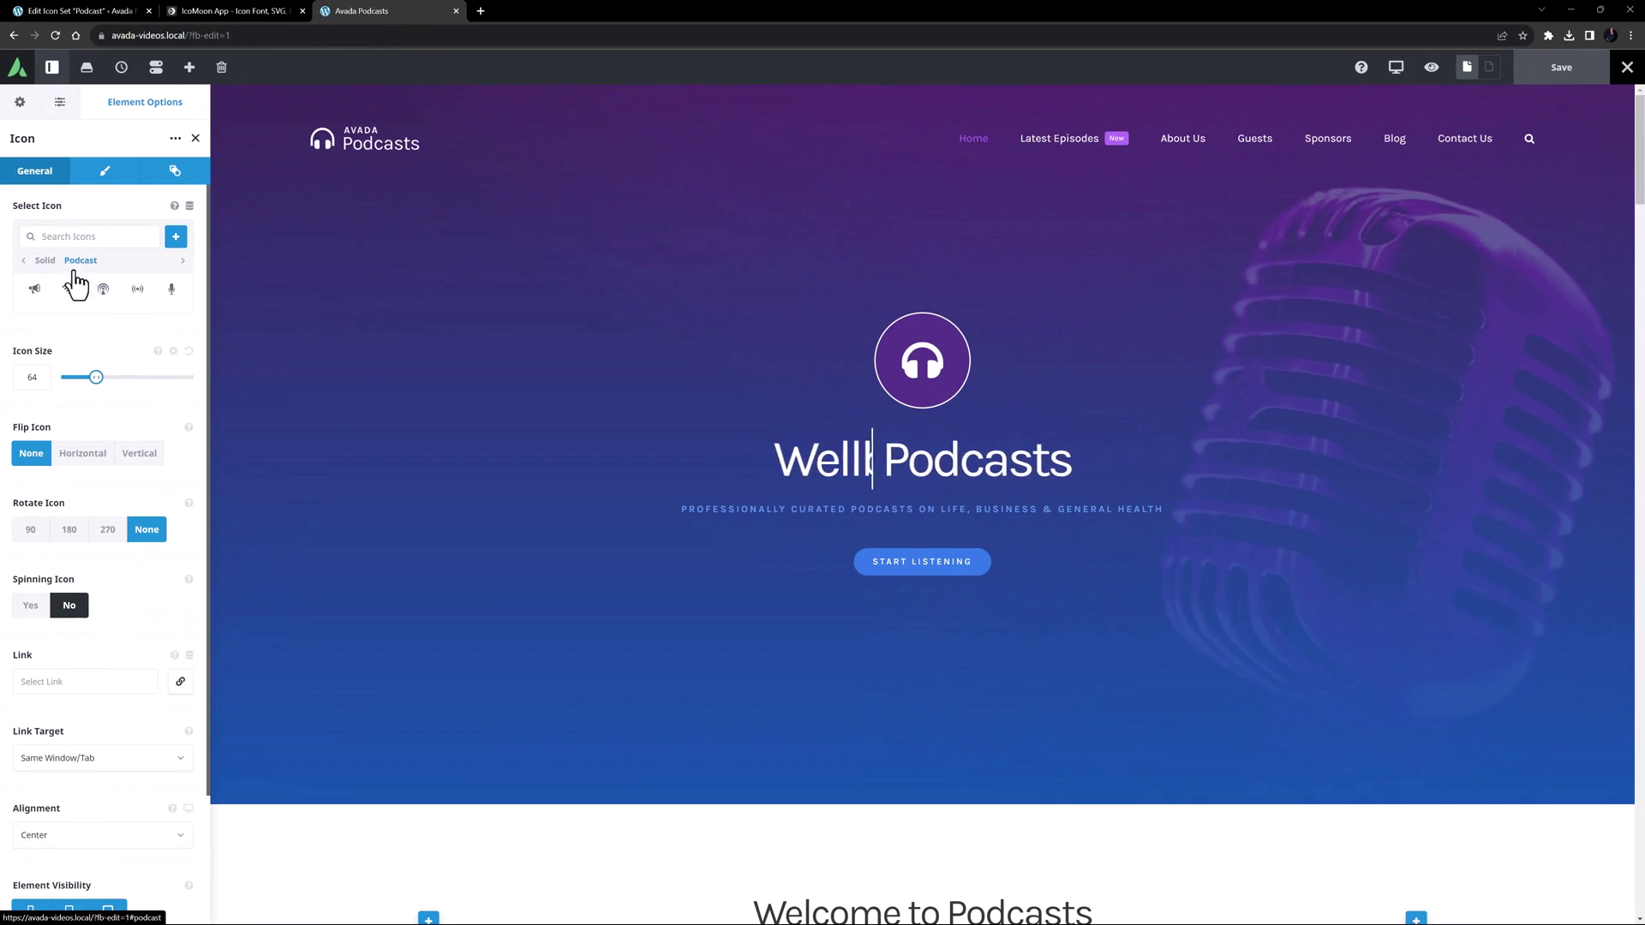
{"action": "left_click", "coordinate": [68, 288]}
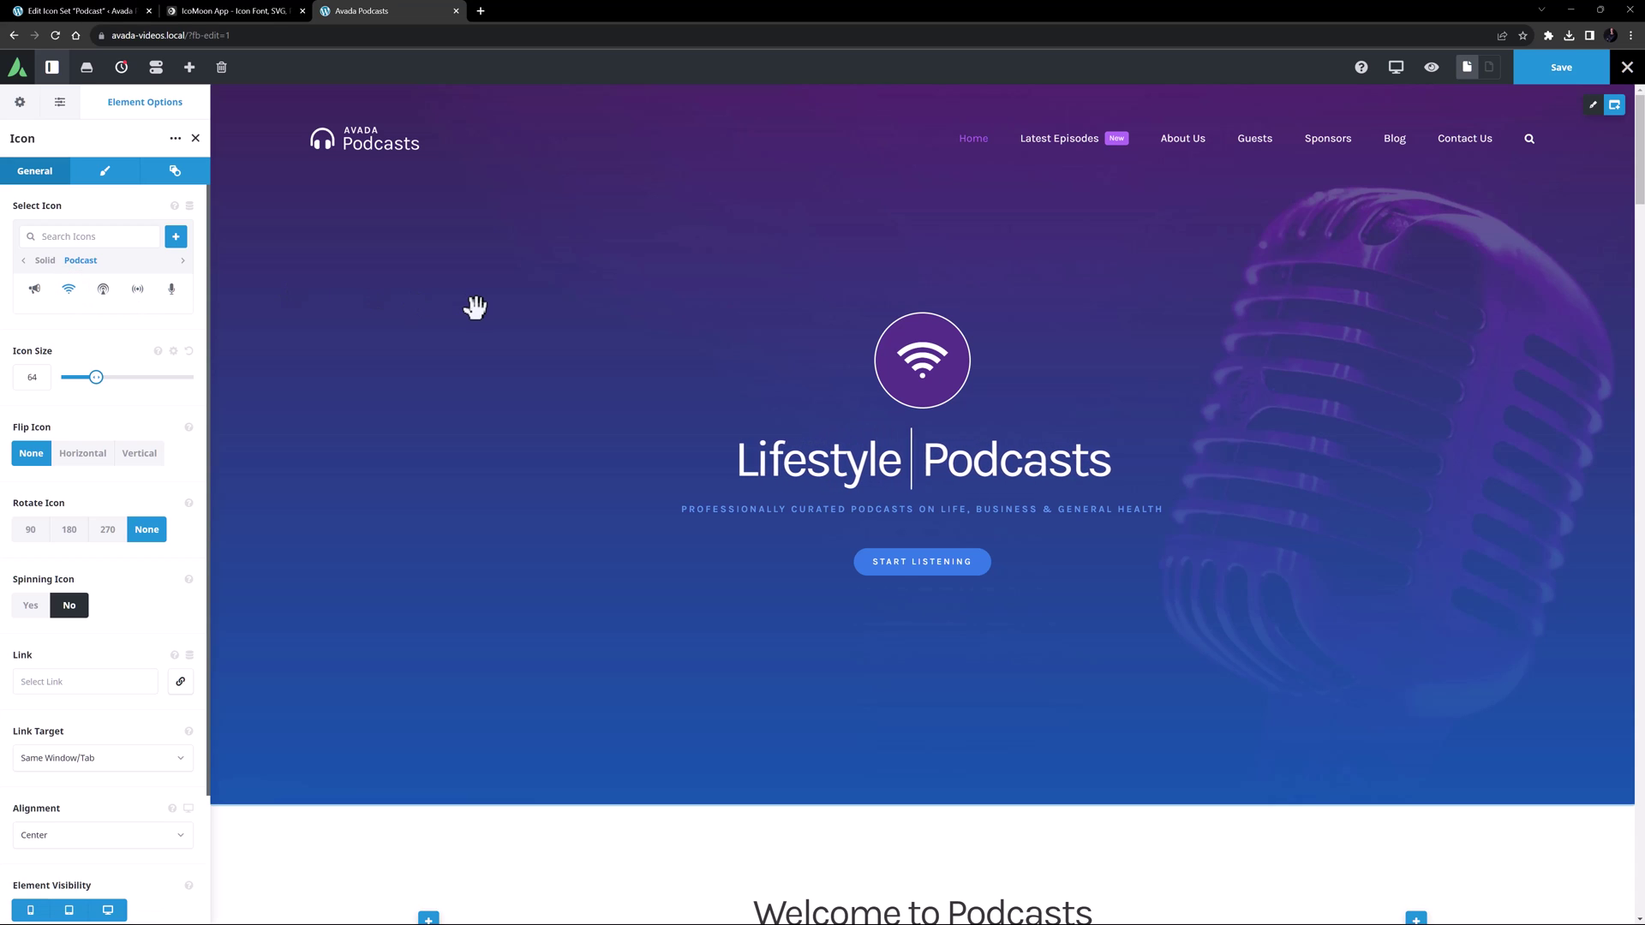